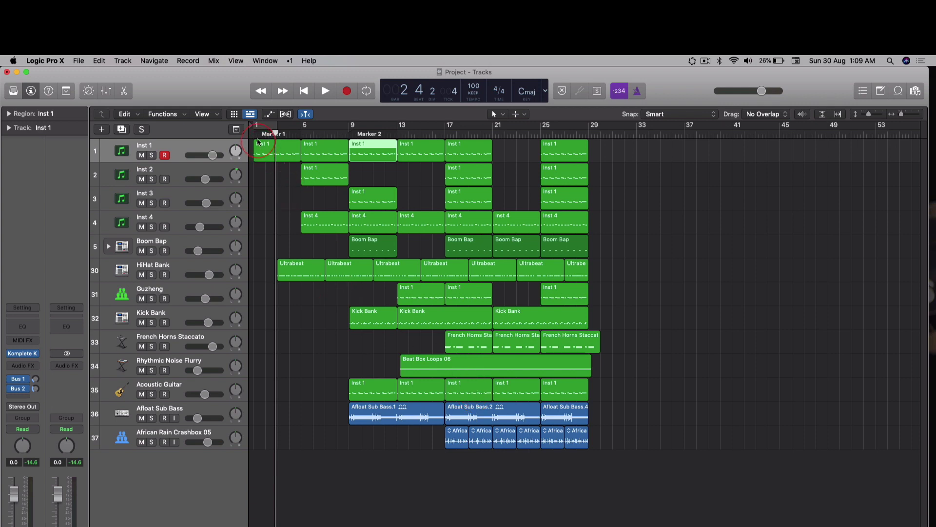
# Step: Place the playhead at bar 1, play the arrangement briefly and stop playback
pyautogui.click(254, 132)
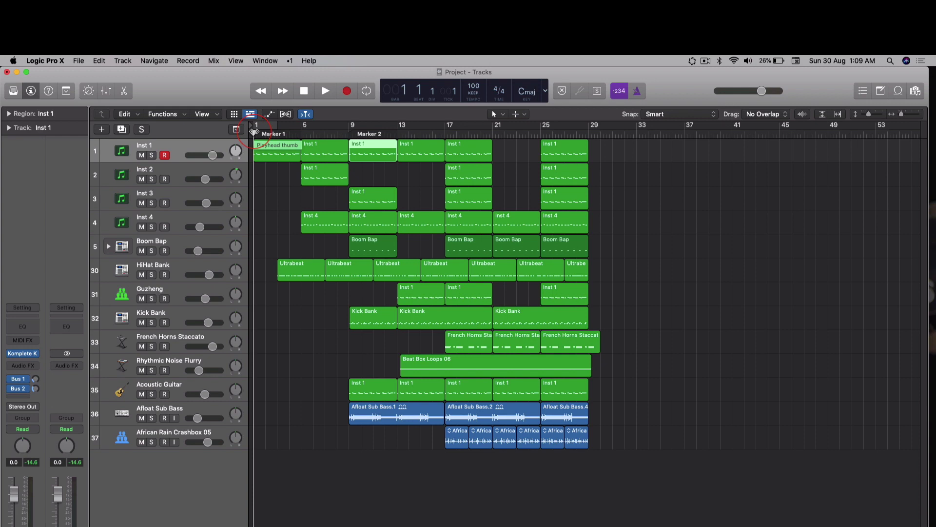
pyautogui.press('space')
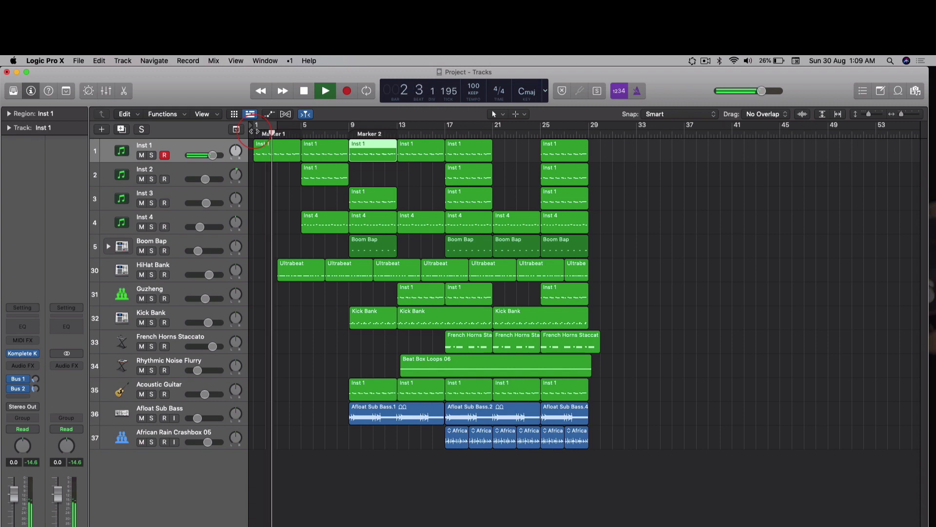
pyautogui.press('space')
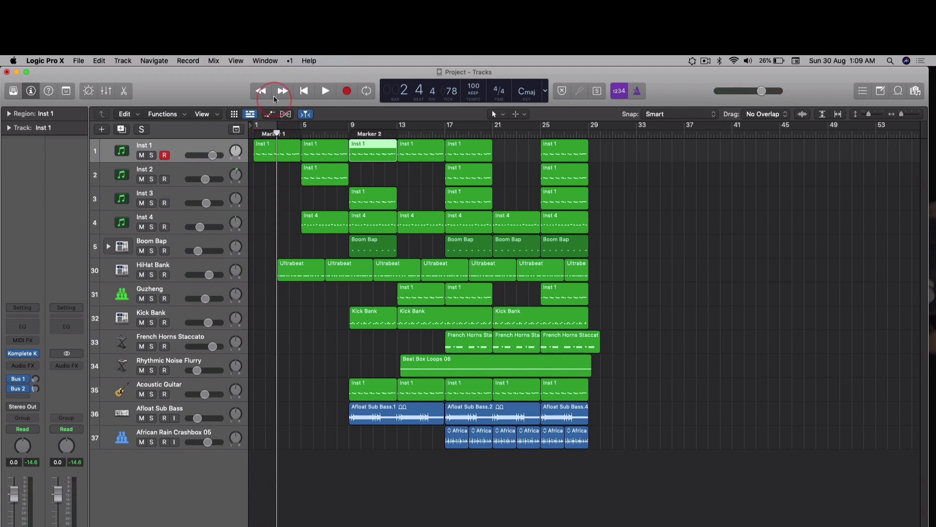
# Step: Reposition the playhead at bar 16 and bar 13, play briefly from bar 13, and bring it back through bar 5 to bar 1
pyautogui.moveTo(291, 134); pyautogui.dragTo(396, 134)
pyautogui.click(430, 135)
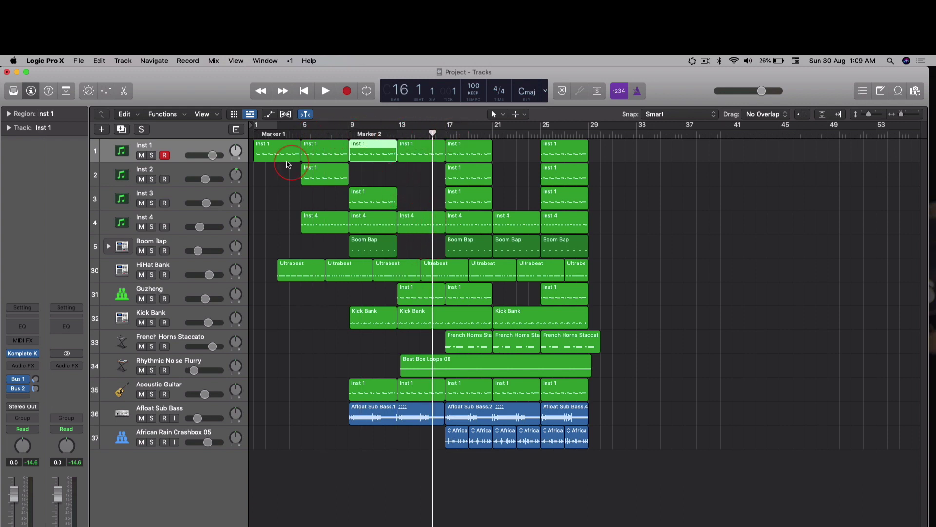
pyautogui.click(398, 133)
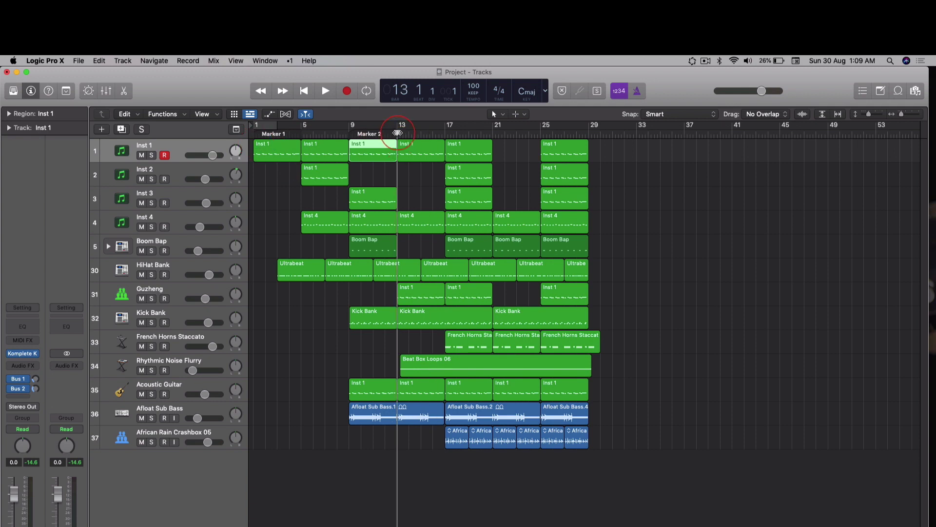
pyautogui.press('space')
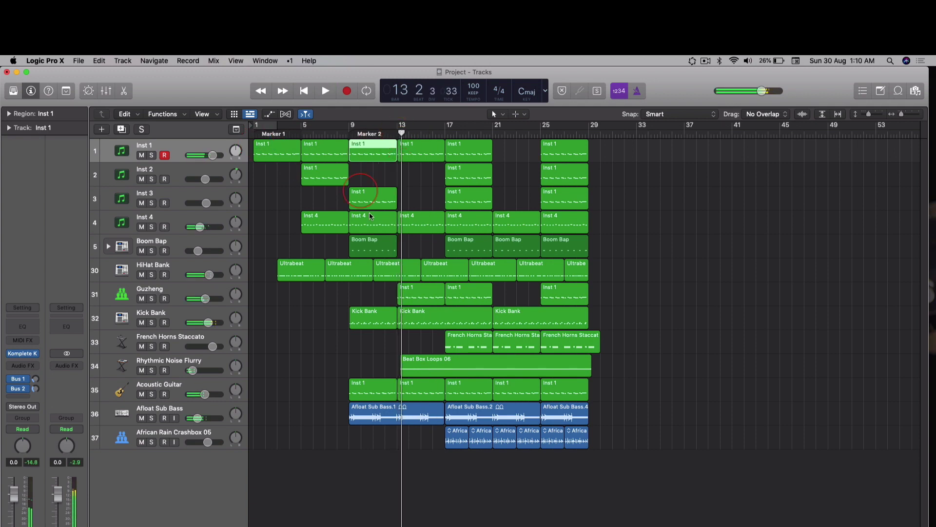
pyautogui.click(301, 134)
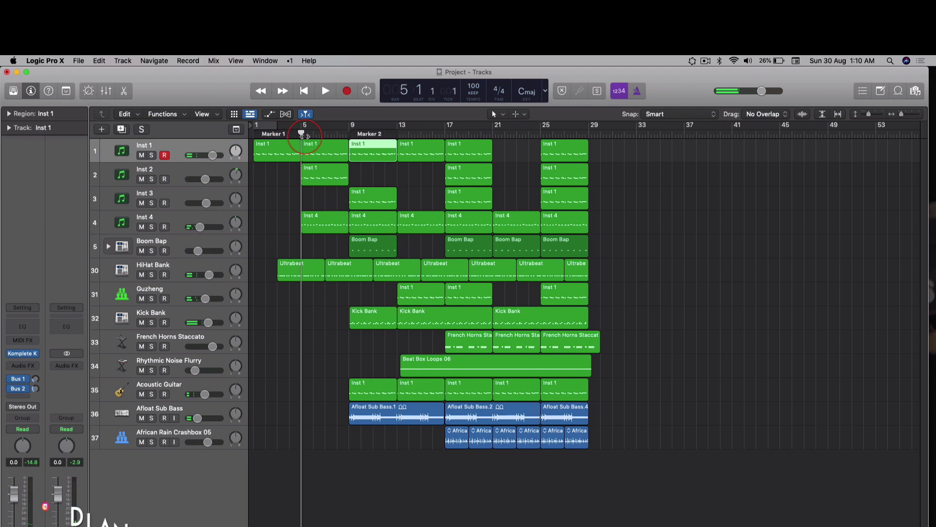
pyautogui.click(252, 133)
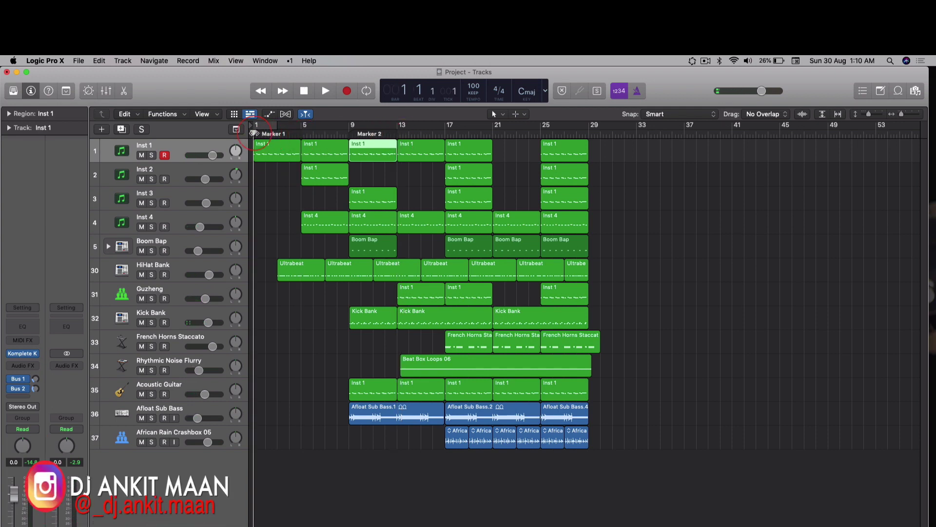
# Step: Play from bar 1 while jumping the playhead between later sections, ending at bar 13, and stop playback
pyautogui.press('space')
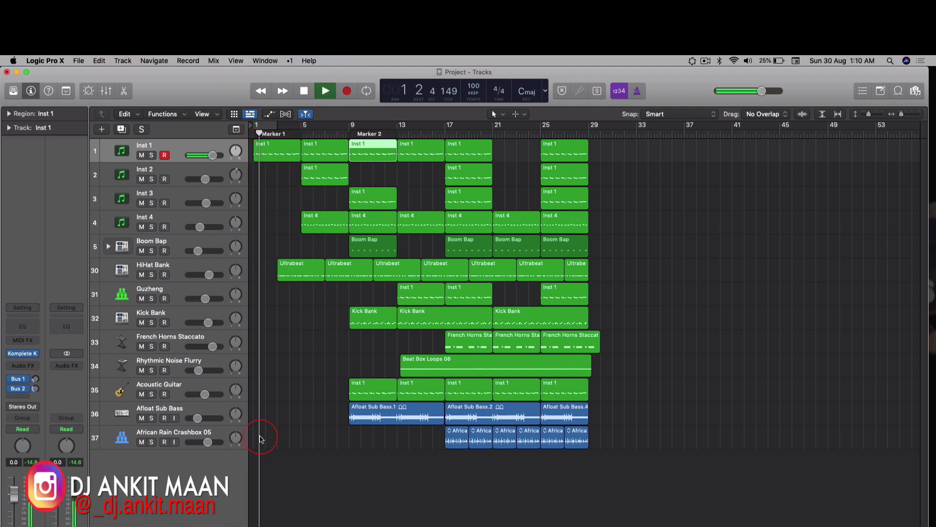
pyautogui.click(326, 133)
pyautogui.click(389, 133)
pyautogui.click(435, 132)
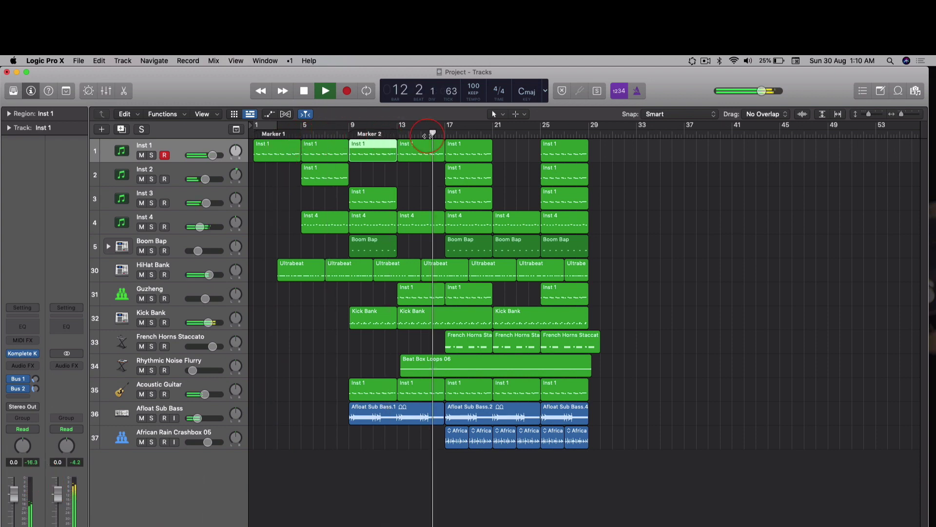
pyautogui.click(456, 133)
pyautogui.click(409, 132)
pyautogui.click(447, 132)
pyautogui.click(398, 133)
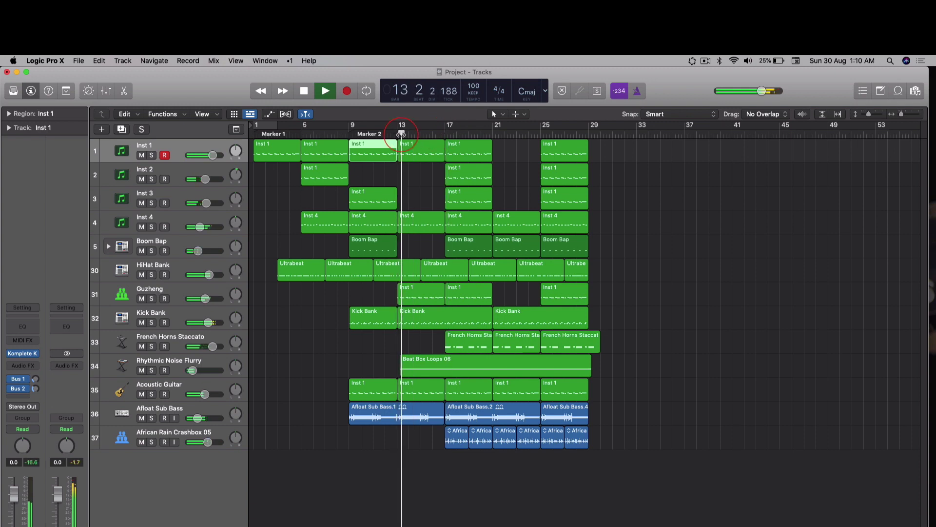
pyautogui.press('space')
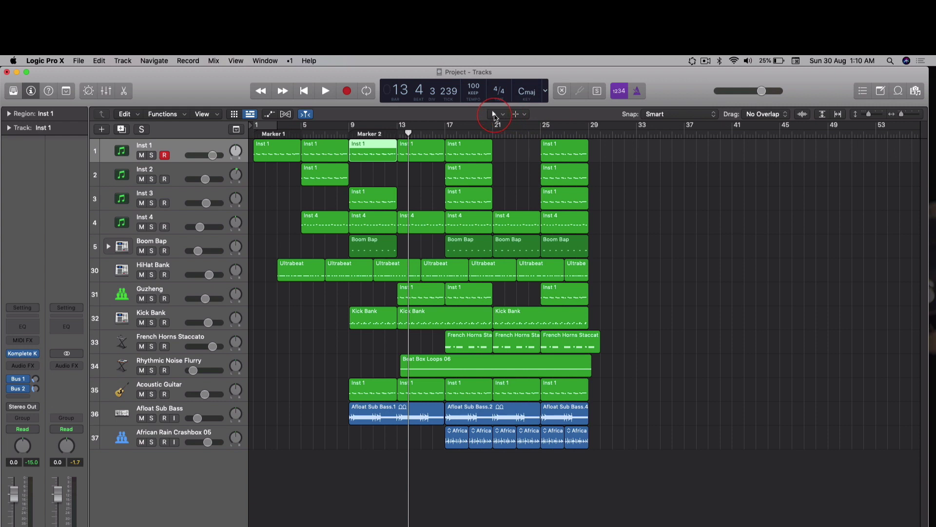
pyautogui.click(420, 222)
pyautogui.click(460, 196)
pyautogui.click(461, 169)
pyautogui.click(462, 151)
pyautogui.click(420, 150)
pyautogui.click(378, 152)
# Step: Play the arrangement from bar 5 and stop, twice in a row
pyautogui.click(302, 132)
pyautogui.press('space')
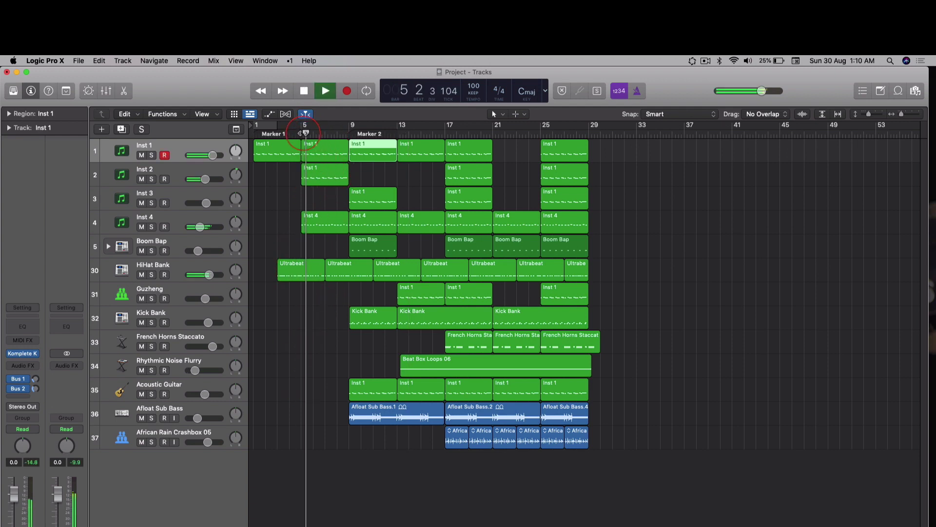
pyautogui.press('space')
pyautogui.click(302, 133)
pyautogui.press('space')
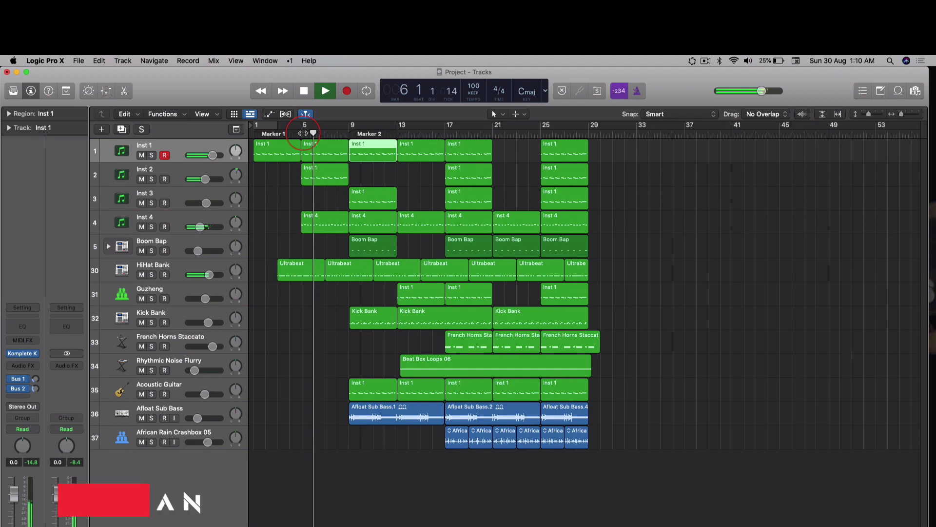
pyautogui.press('space')
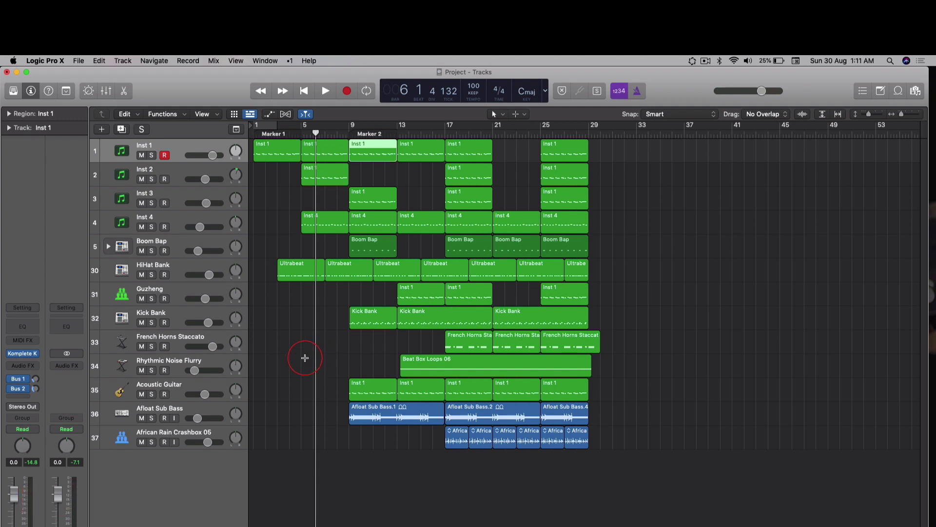
# Step: Marquee-select bars 5 to 9 on the Rhythmic Noise Flurry track, play that range, and clear the selection
pyautogui.moveTo(305, 358); pyautogui.dragTo(351, 363)
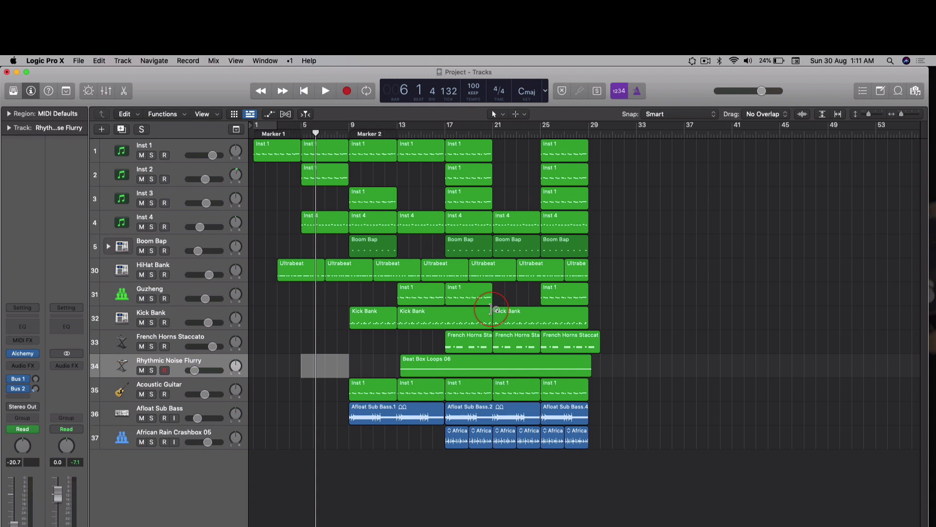
pyautogui.press('space')
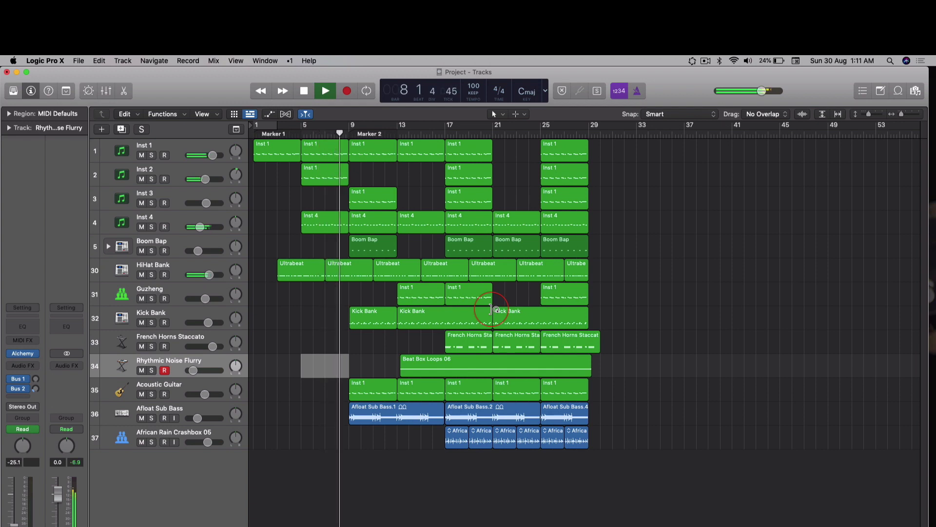
pyautogui.press('space')
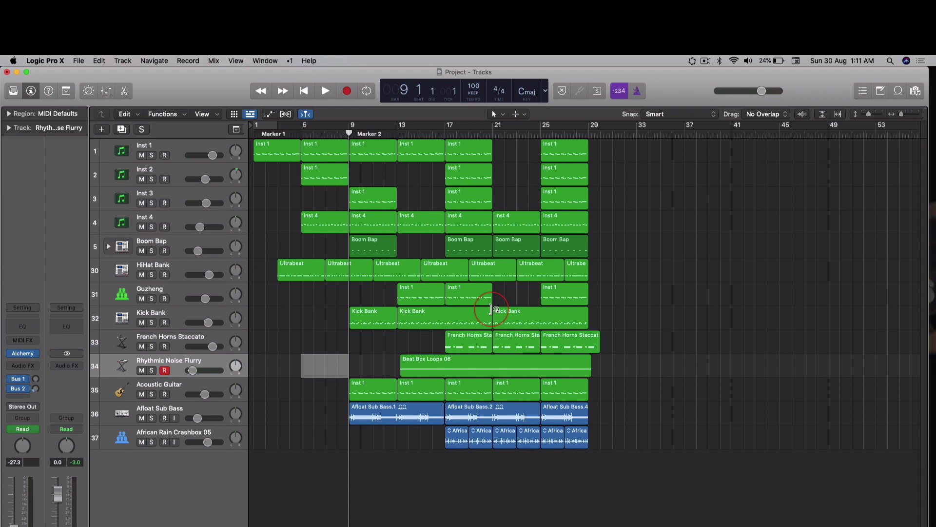
pyautogui.press('space')
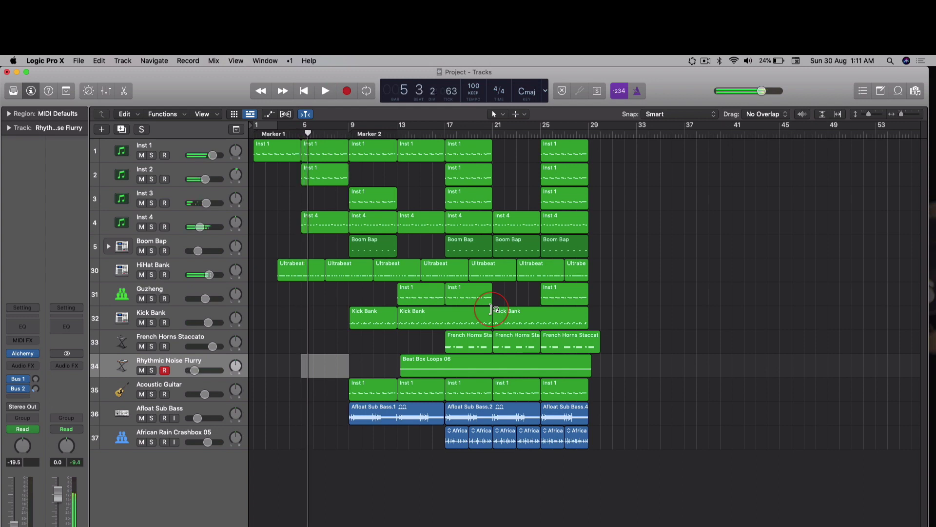
pyautogui.click(292, 452)
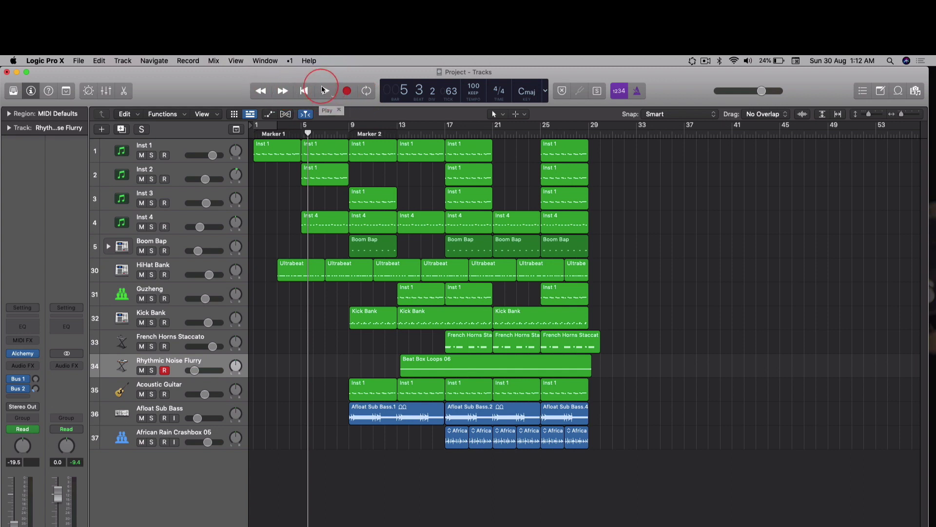
# Step: Play the project from bar 1 using the transport controls, and stop playback around bar 3
pyautogui.click(253, 133)
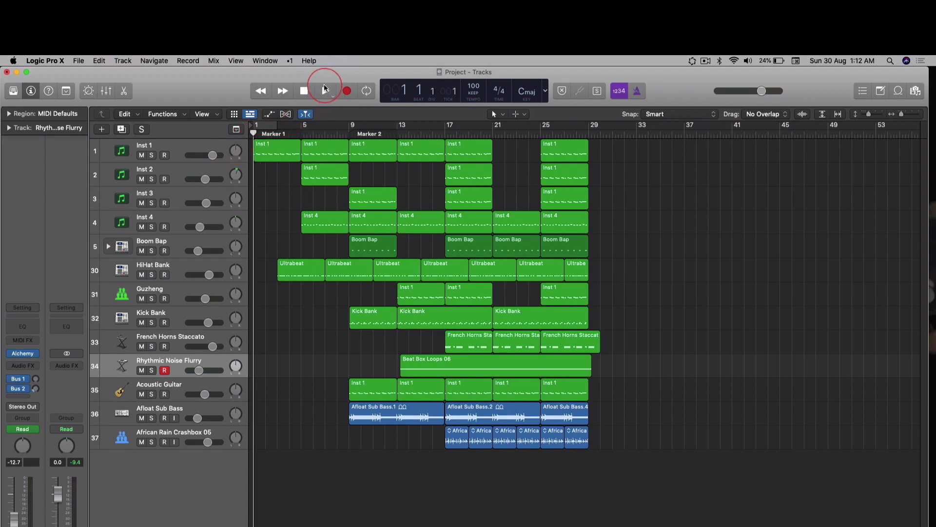
pyautogui.click(325, 91)
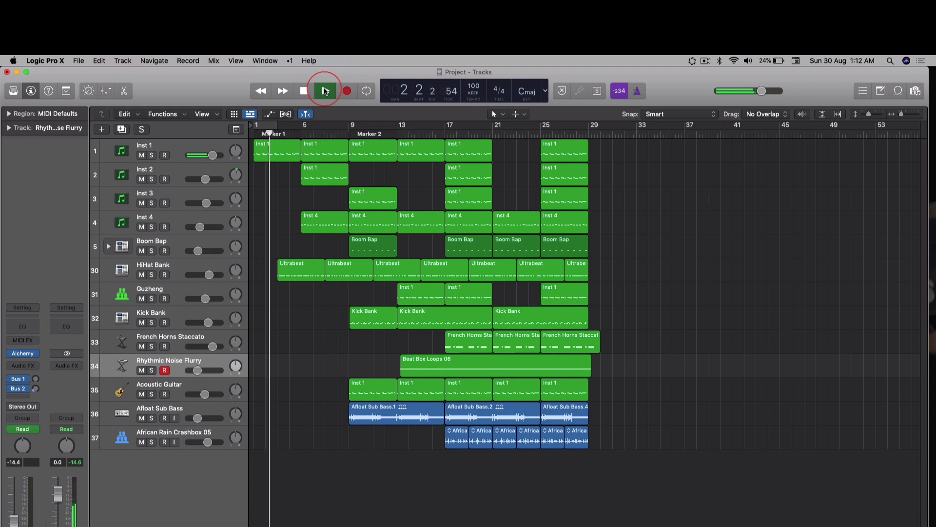
pyautogui.click(325, 91)
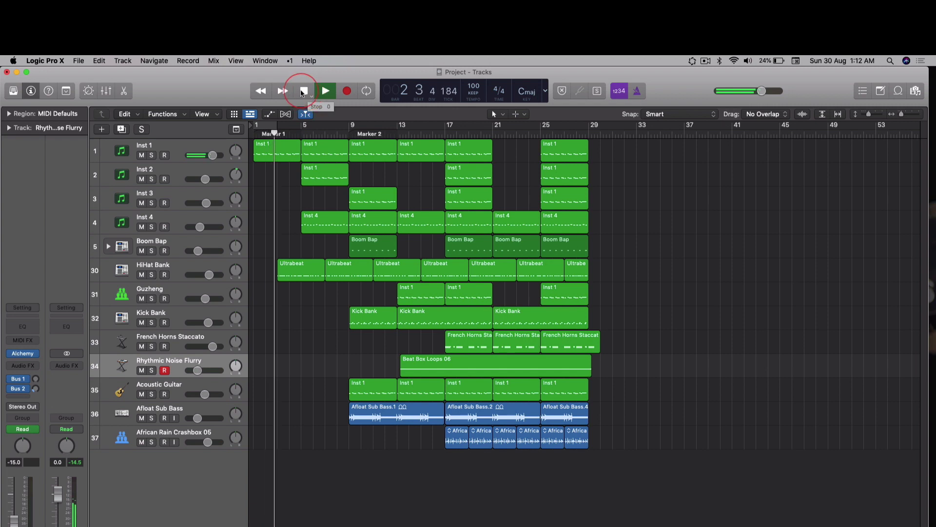
pyautogui.click(302, 92)
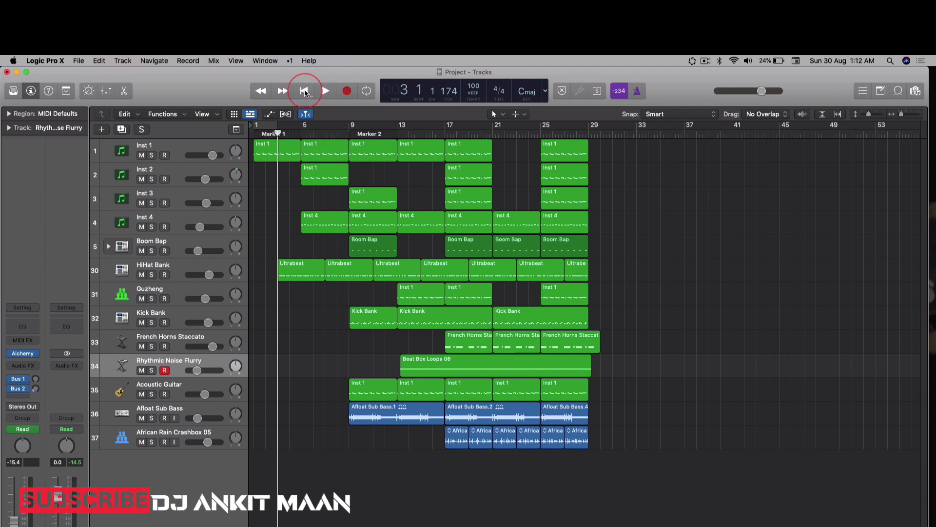
# Step: Return to the beginning of the project, play briefly, stop, and return to the beginning again
pyautogui.click(305, 92)
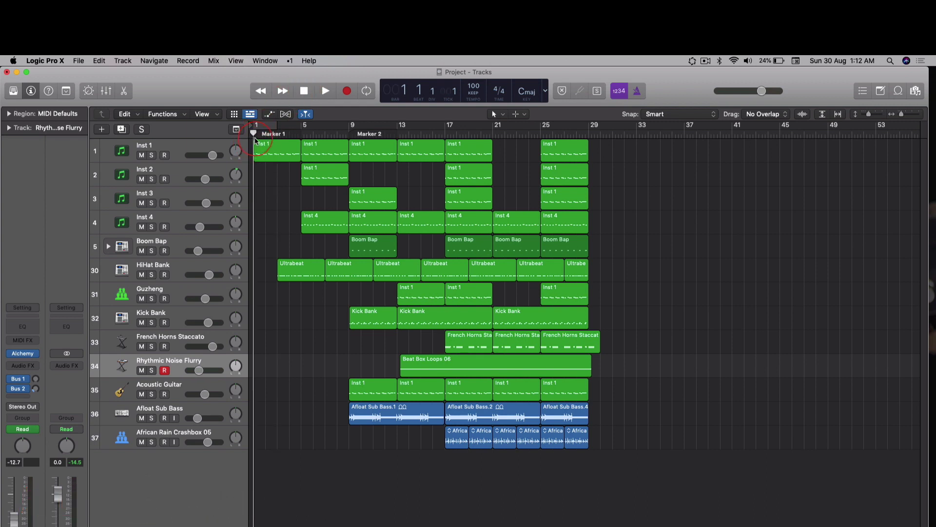
pyautogui.click(325, 92)
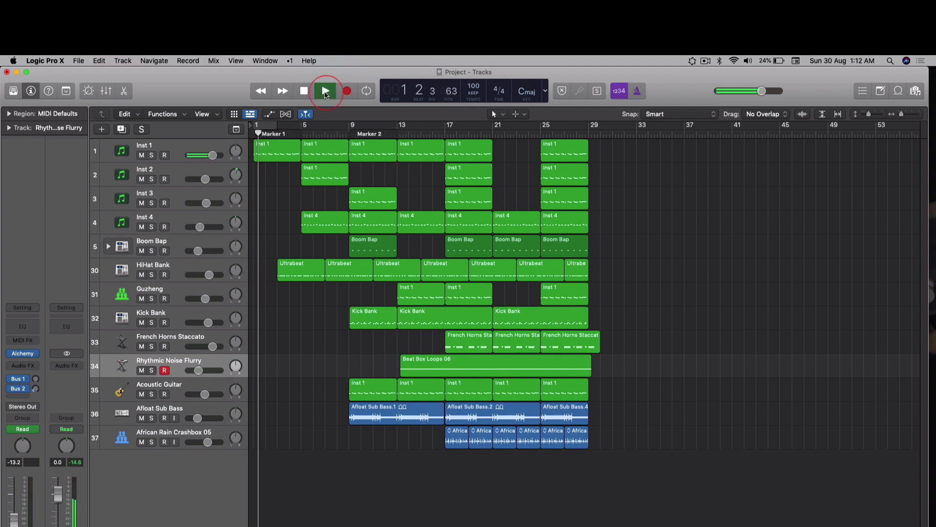
pyautogui.click(304, 92)
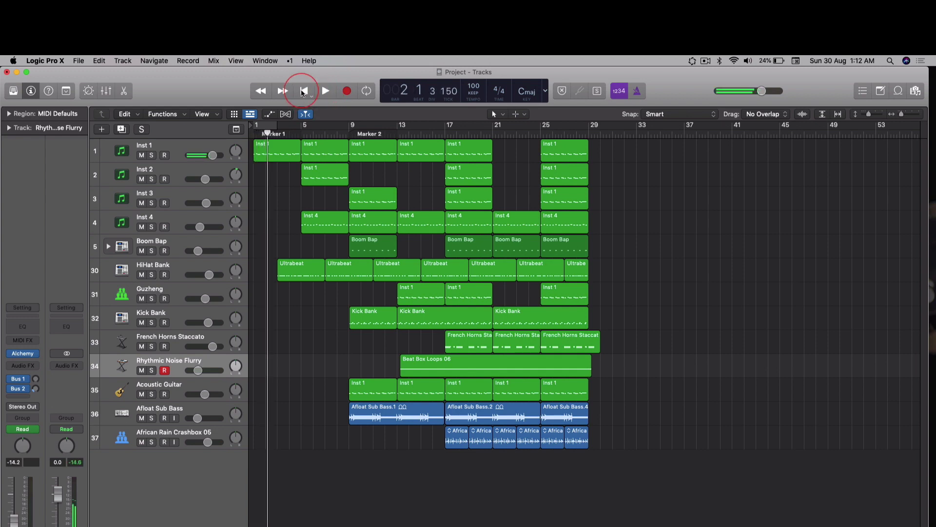
pyautogui.click(303, 92)
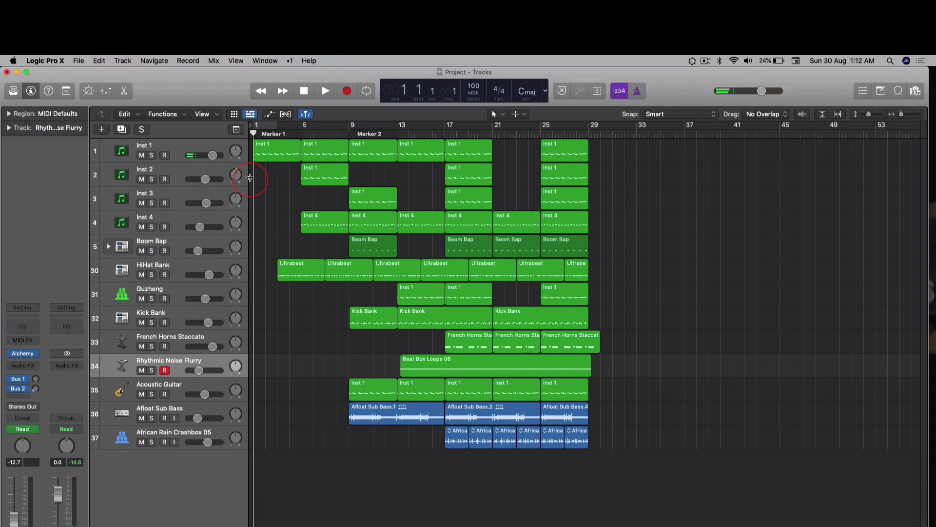
# Step: Move the playhead forward bar by bar from bar 1 using the transport's Forward control
pyautogui.click(284, 91)
pyautogui.click(284, 91)
pyautogui.click(284, 92)
pyautogui.click(284, 91)
pyautogui.click(283, 91)
pyautogui.click(283, 92)
pyautogui.click(284, 91)
pyautogui.click(283, 92)
pyautogui.click(283, 91)
pyautogui.click(283, 91)
# Step: Rewind the playhead bar by bar to bar 1
pyautogui.click(260, 92)
pyautogui.click(260, 91)
pyautogui.click(260, 91)
pyautogui.click(260, 91)
pyautogui.click(259, 91)
pyautogui.click(260, 91)
pyautogui.click(260, 92)
pyautogui.click(260, 91)
pyautogui.click(260, 91)
pyautogui.click(260, 91)
# Step: Select the first Inst 1 track with its regions and position the playhead at bar 29 for recording
pyautogui.click(211, 149)
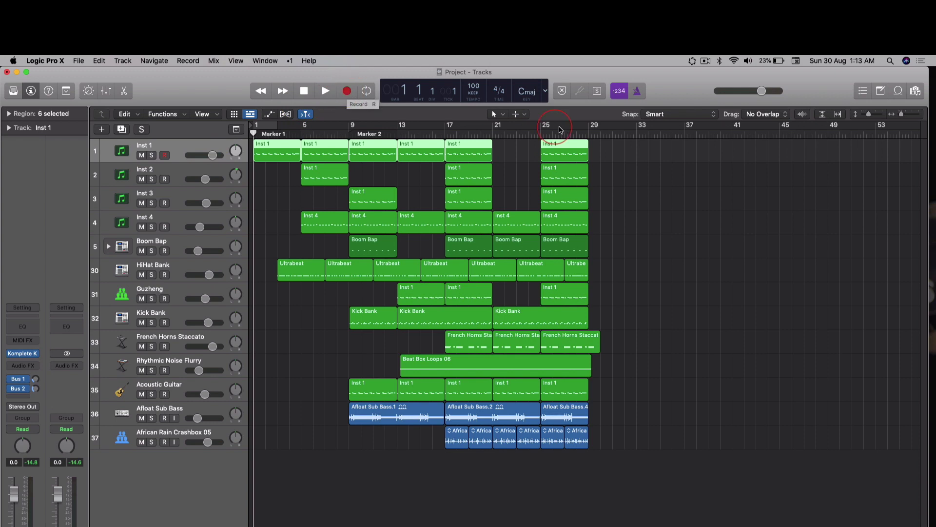
pyautogui.click(588, 134)
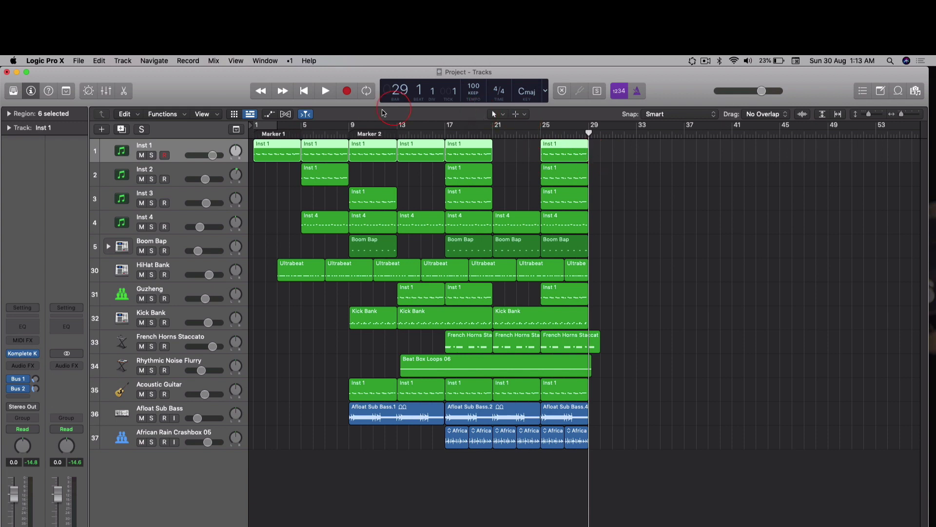
pyautogui.click(346, 92)
pyautogui.click(595, 155)
# Step: Turn on Cycle mode with the cycle area over bars 1 to 3 and place the playhead at bar 1
pyautogui.click(367, 92)
pyautogui.moveTo(269, 129); pyautogui.dragTo(257, 130)
pyautogui.click(276, 144)
pyautogui.click(253, 132)
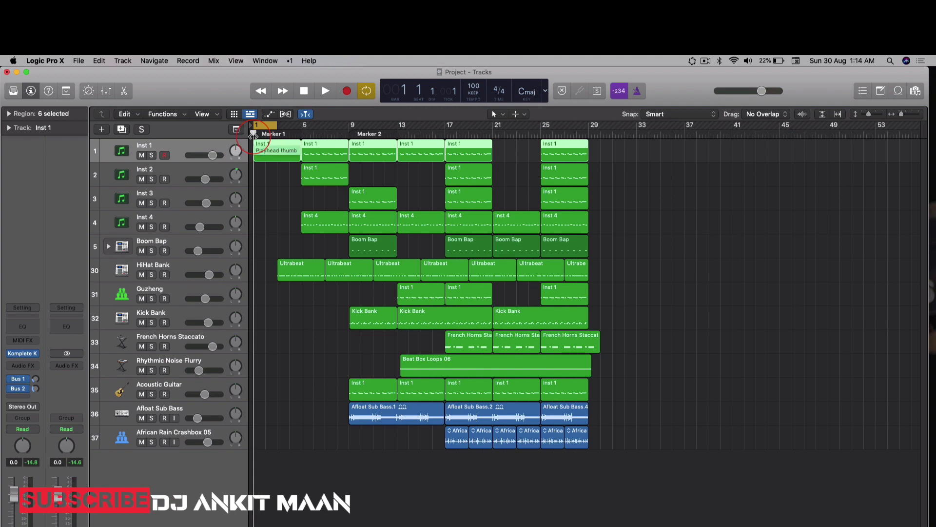
# Step: Play the cycled section from bar 1, stop playback, and extend the end of the cycle area toward bar 5
pyautogui.press('space')
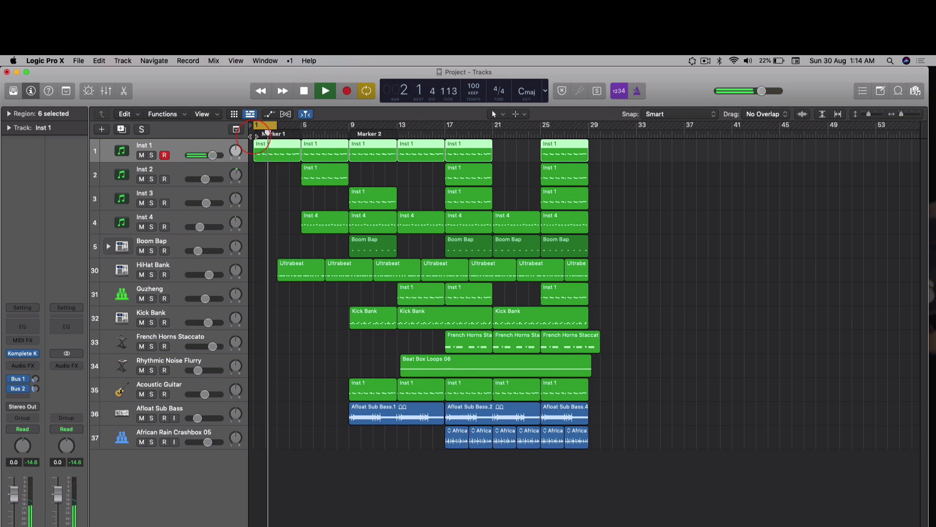
pyautogui.press('space')
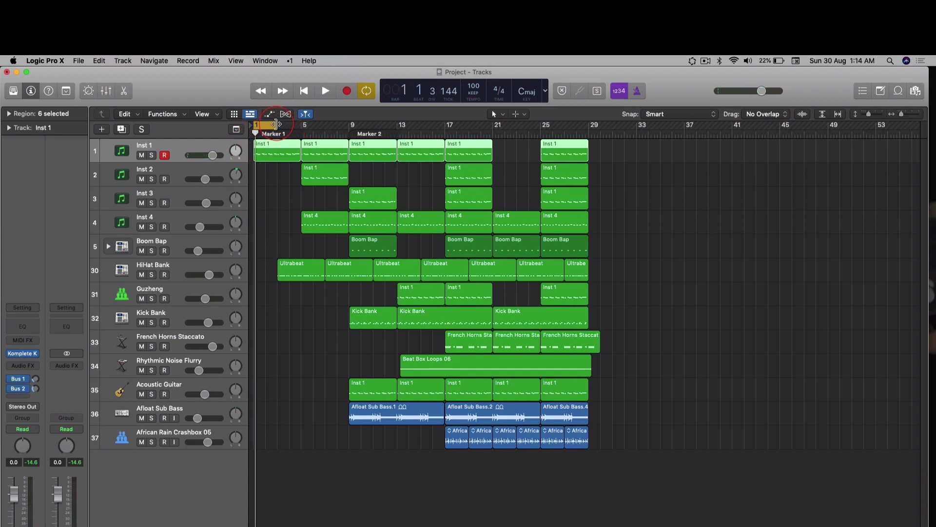
pyautogui.moveTo(276, 124); pyautogui.dragTo(296, 125)
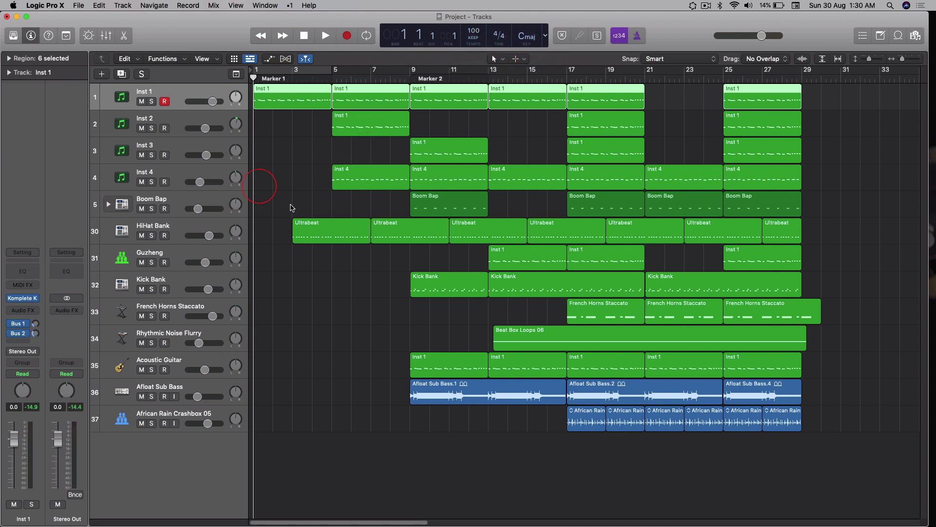
# Step: Zoom in horizontally on the arrangement until bars 1 to 9 fill the Tracks area
pyautogui.moveTo(903, 62); pyautogui.dragTo(906, 62)
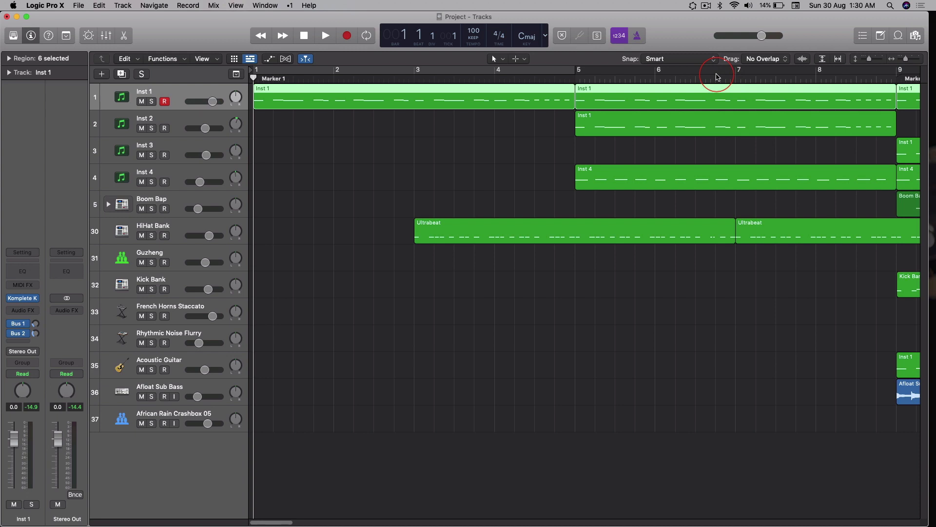
# Step: Deselect all regions and try zooming the arrangement horizontally in and out, finishing with bars 1 to 5 filling the Tracks area
pyautogui.click(628, 294)
pyautogui.press('super+Right')
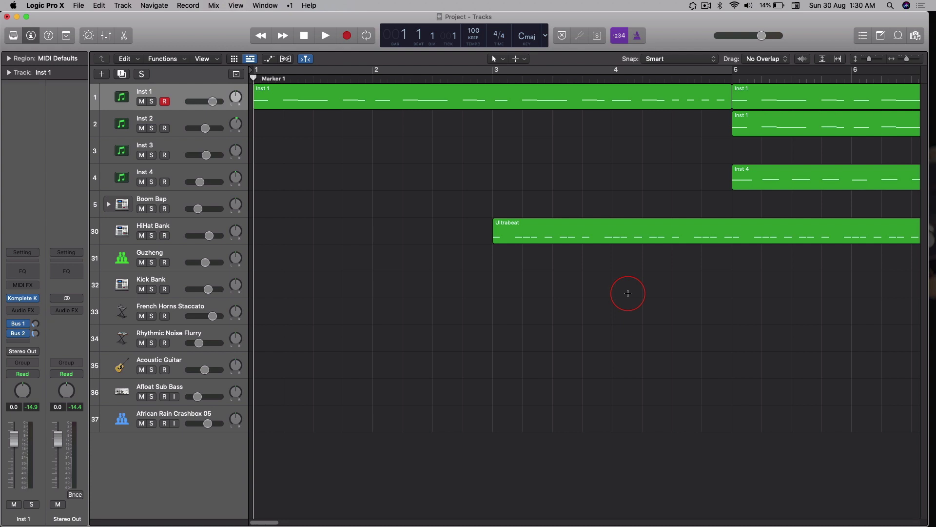
pyautogui.press('super+Right')
pyautogui.press('super+Left')
pyautogui.press('super+Left')
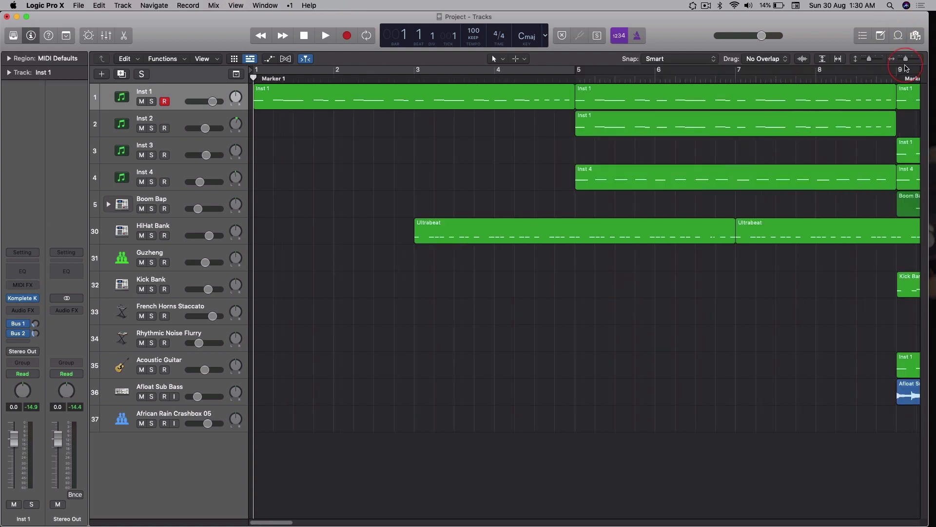
pyautogui.moveTo(906, 59); pyautogui.dragTo(911, 61)
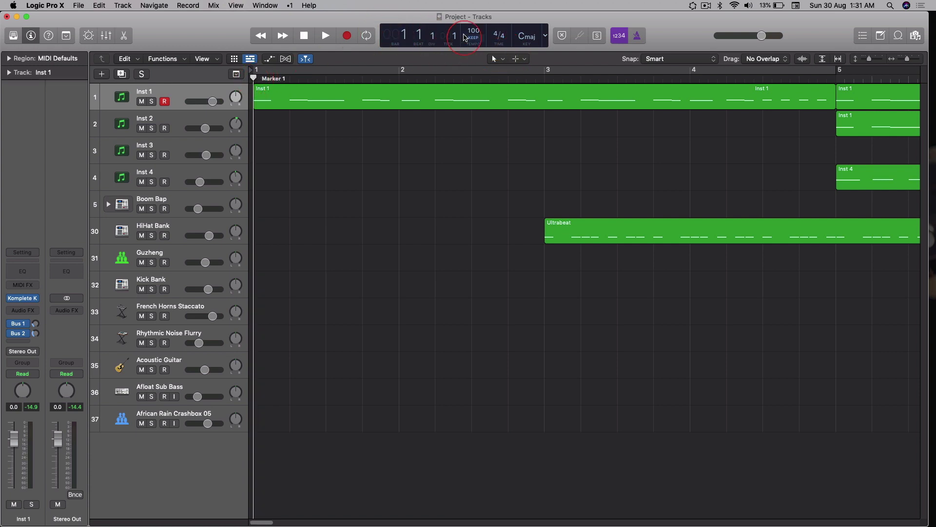
# Step: Move the playhead to bar 2 and bring it back to bar 1
pyautogui.moveTo(254, 78); pyautogui.dragTo(390, 86)
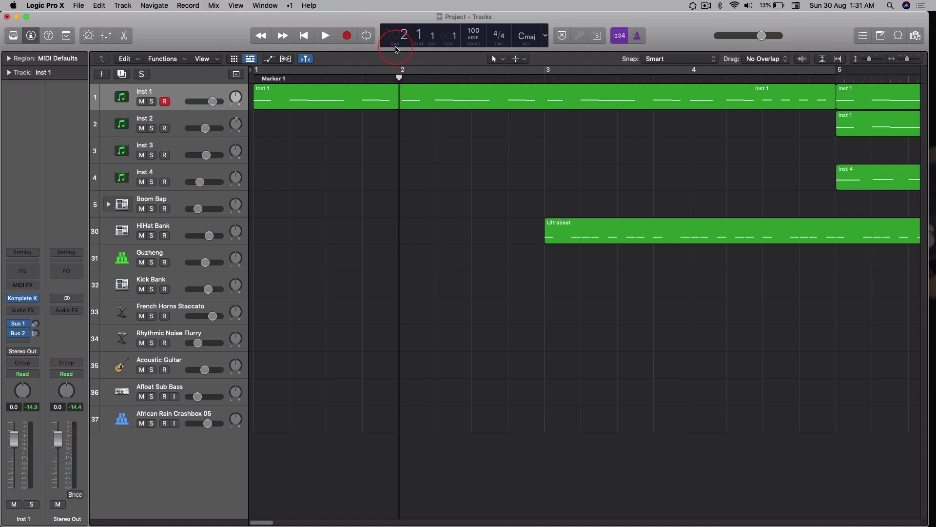
pyautogui.moveTo(397, 78)
pyautogui.mouseDown()
pyautogui.moveTo(262, 78)
pyautogui.moveTo(398, 81)
pyautogui.mouseUp()
pyautogui.moveTo(399, 77); pyautogui.dragTo(248, 77)
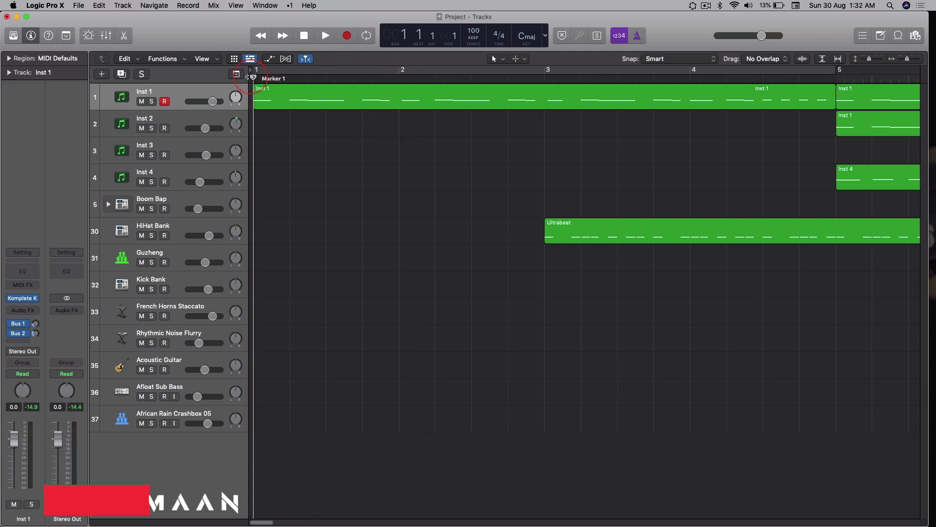
# Step: Move the playhead to beat 2 of bar 1, back to division 2 of beat 1, and return it to the start
pyautogui.moveTo(252, 77); pyautogui.dragTo(289, 77)
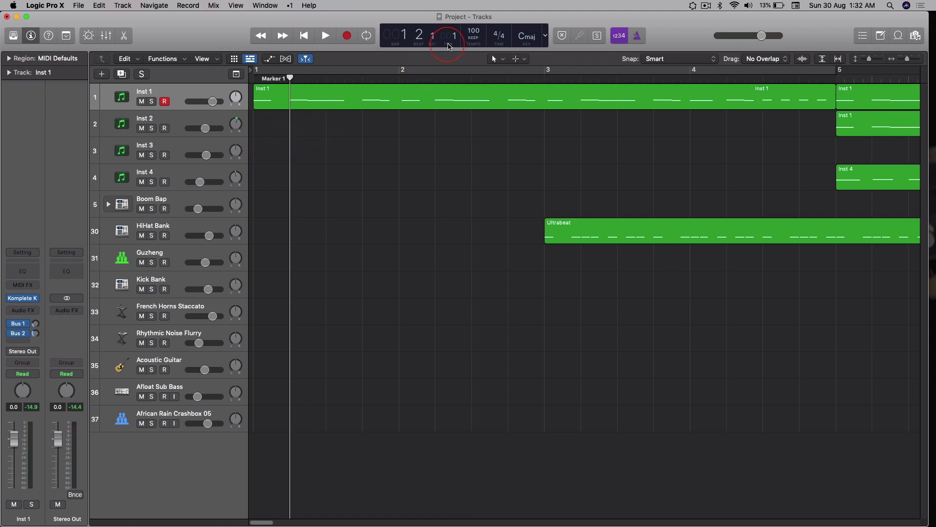
pyautogui.moveTo(289, 77)
pyautogui.mouseDown()
pyautogui.moveTo(257, 77)
pyautogui.moveTo(290, 77)
pyautogui.mouseUp()
pyautogui.moveTo(290, 77); pyautogui.dragTo(262, 78)
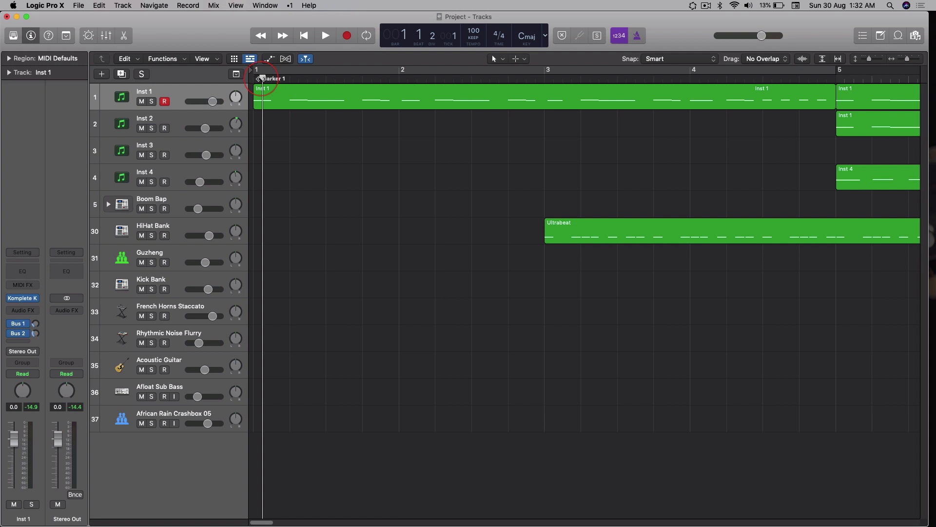
pyautogui.moveTo(262, 78)
pyautogui.mouseDown()
pyautogui.moveTo(277, 78)
pyautogui.moveTo(254, 77)
pyautogui.mouseUp()
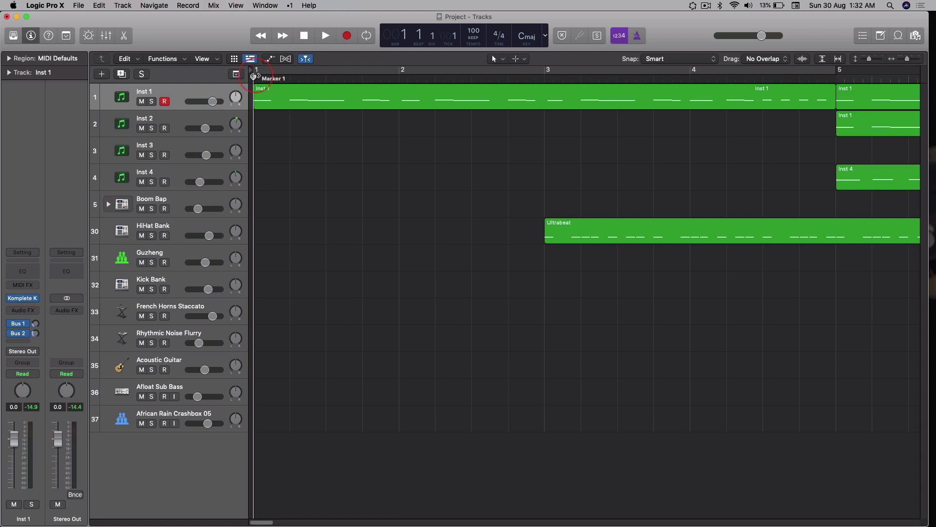
# Step: Zoom in horizontally to tick level in bar 1 and move the playhead to position 1 1 2 1
pyautogui.moveTo(908, 65); pyautogui.dragTo(920, 61)
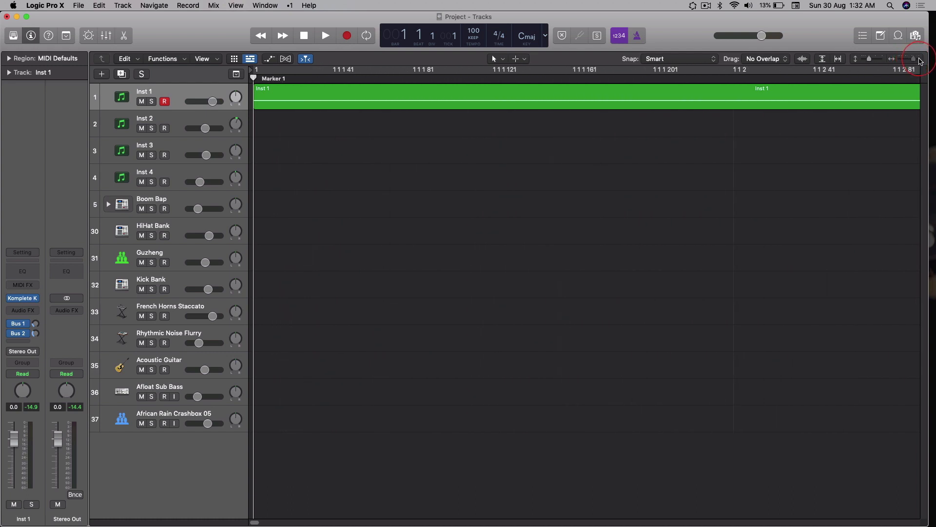
pyautogui.moveTo(254, 77); pyautogui.dragTo(734, 82)
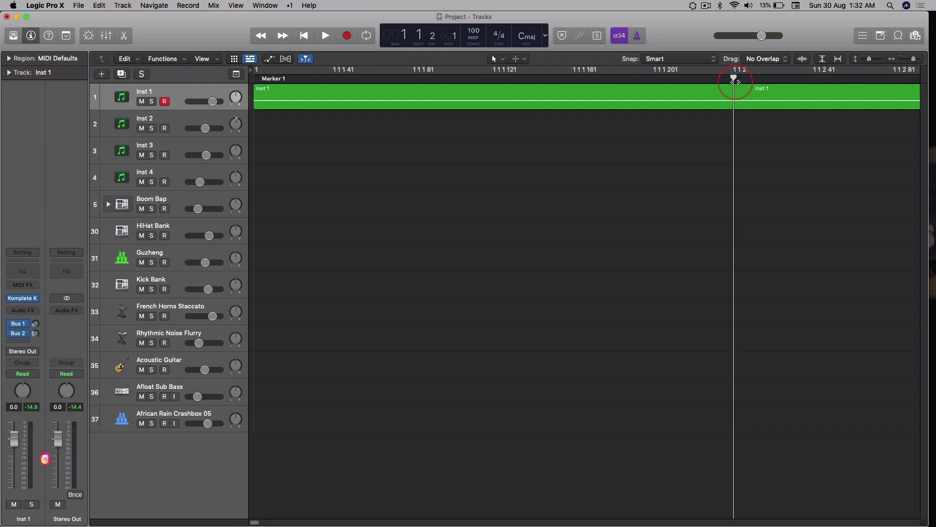
# Step: Zoom out to see the whole arrangement and move the playhead to bar 9, followed by beat 3 of bar 6
pyautogui.moveTo(914, 59); pyautogui.dragTo(897, 64)
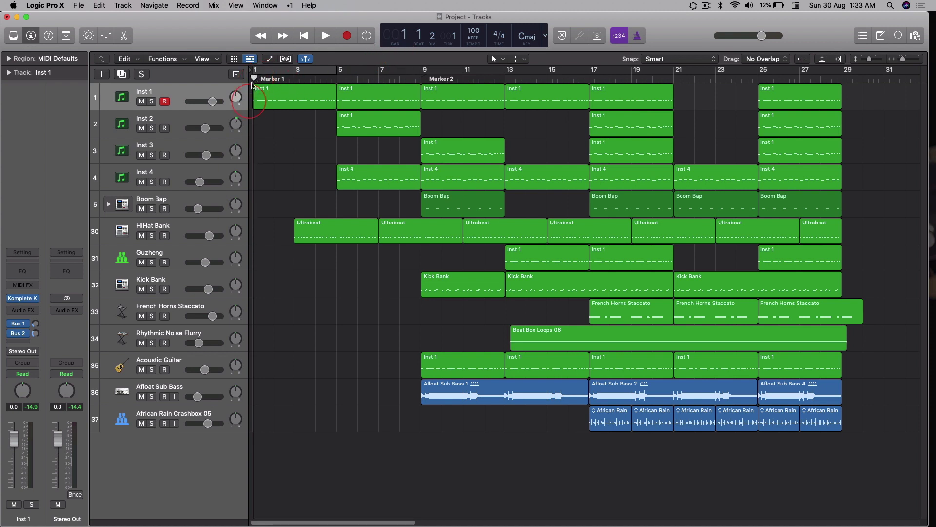
pyautogui.moveTo(254, 80); pyautogui.dragTo(422, 54)
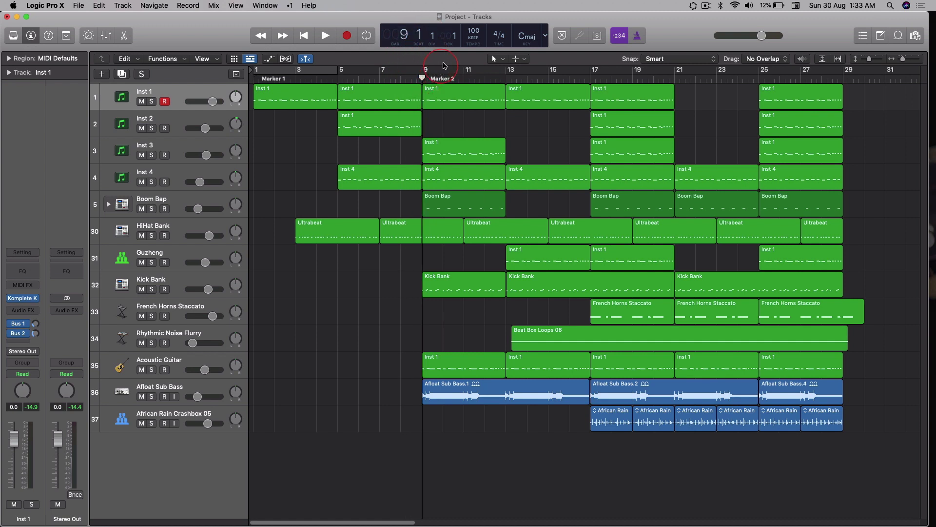
pyautogui.moveTo(423, 79); pyautogui.dragTo(369, 86)
# Step: Enter 1111 as the playhead position in the display, and bring the playhead back to bar 1 on the ruler
pyautogui.doubleClick(399, 35)
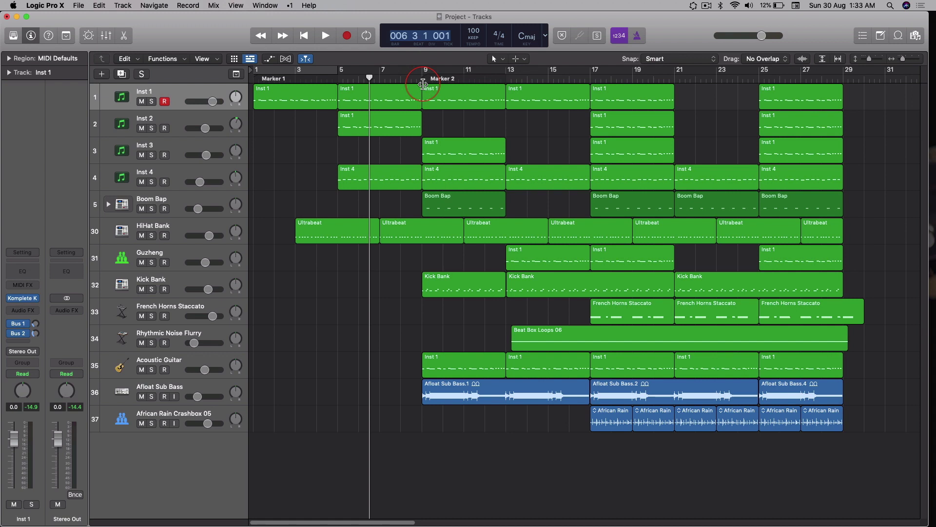
pyautogui.write('1111')
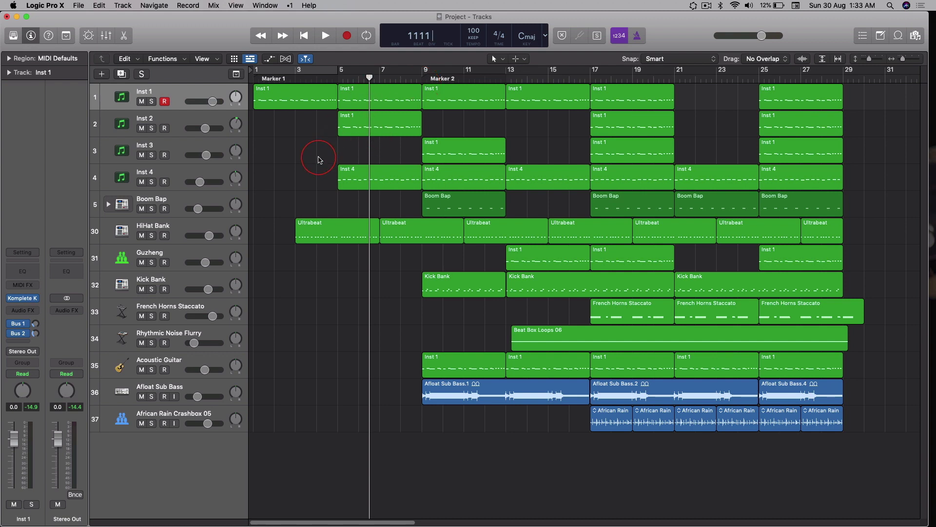
pyautogui.press('Return')
pyautogui.hscroll(-15, 387, 117)
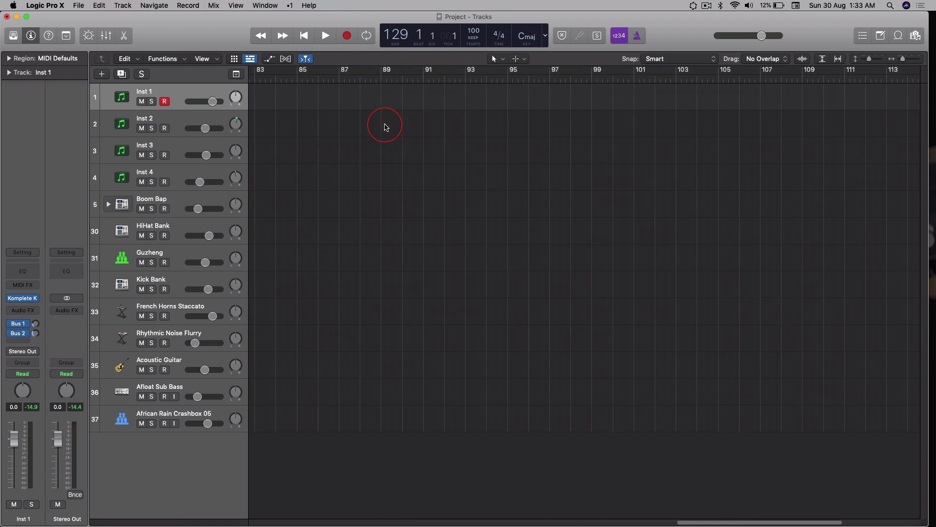
pyautogui.hscroll(-8, 386, 127)
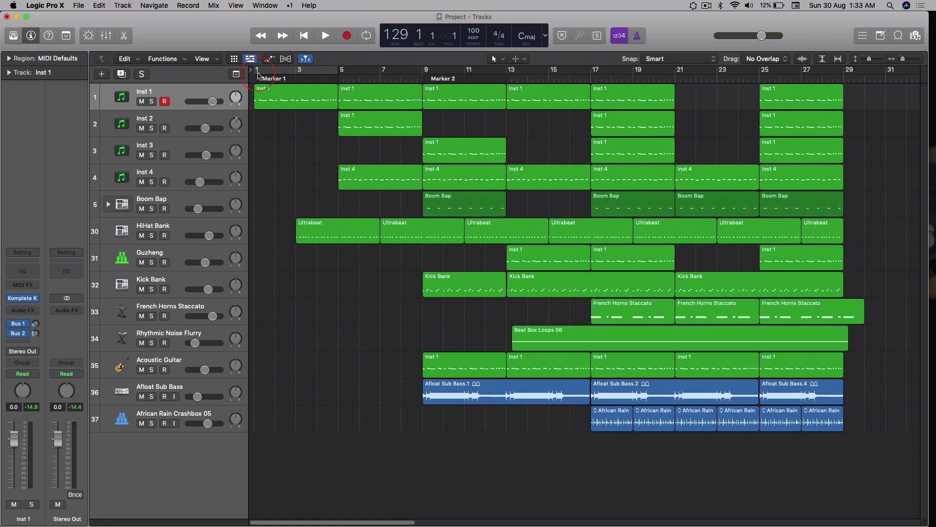
pyautogui.click(253, 78)
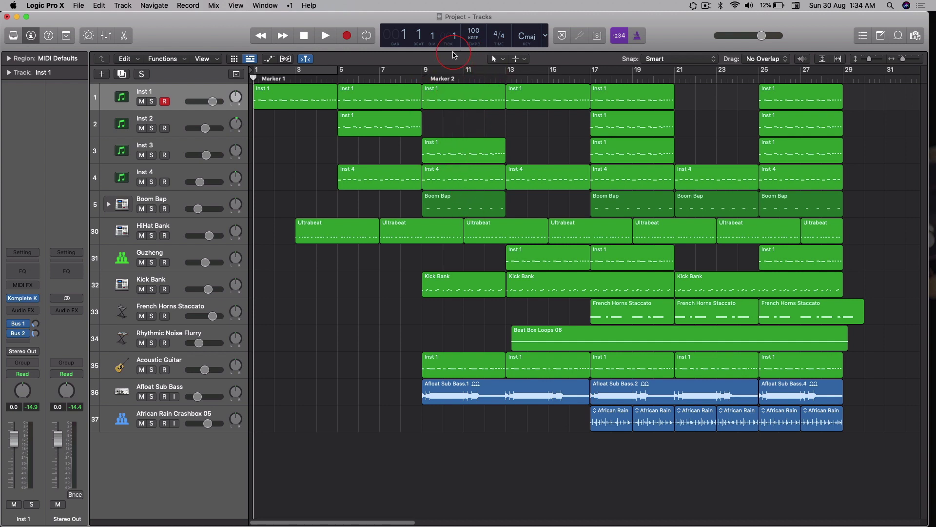
# Step: Try adjusting the project tempo, leaving it at 100, and open the time signature choices
pyautogui.moveTo(474, 30); pyautogui.dragTo(472, 27)
pyautogui.moveTo(472, 19); pyautogui.dragTo(475, 31)
pyautogui.click(498, 38)
pyautogui.click(500, 41)
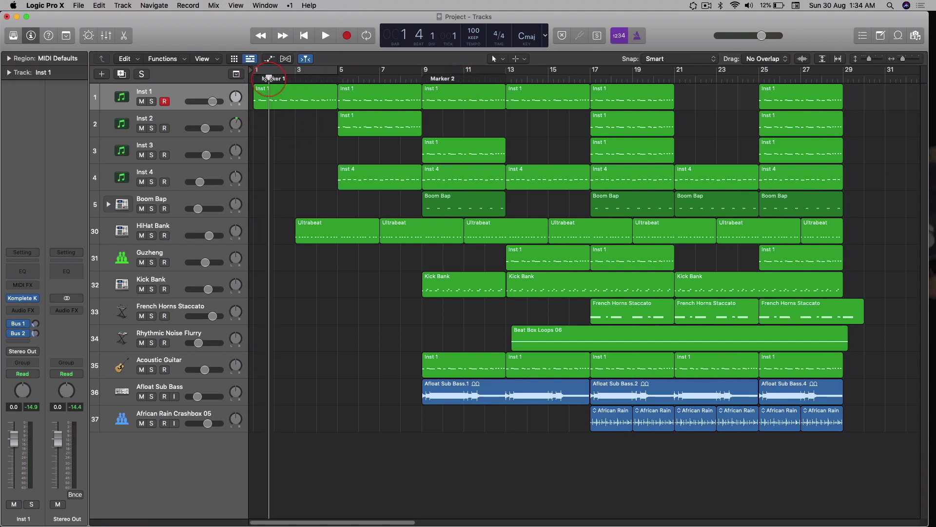
# Step: Return the playhead to bar 1 and review the time signature and key signature choices, keeping 4/4 and C major
pyautogui.click(316, 115)
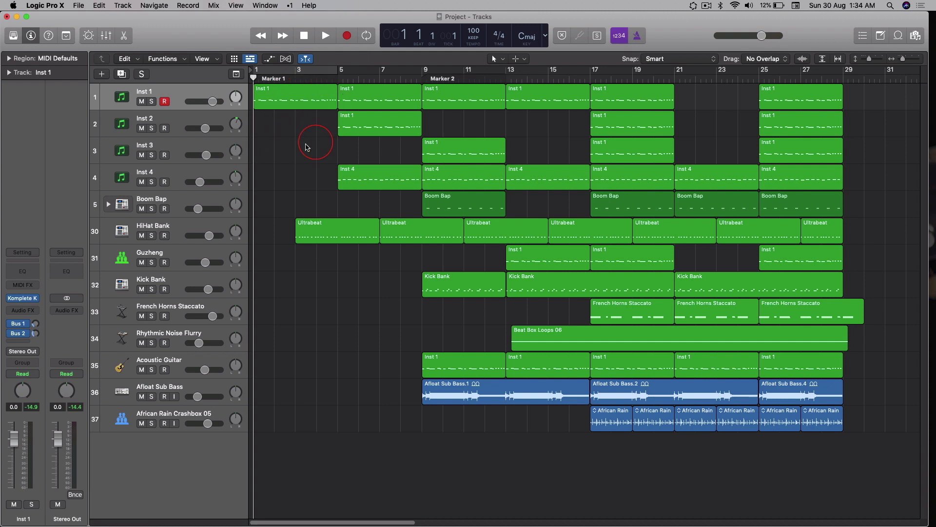
pyautogui.click(498, 35)
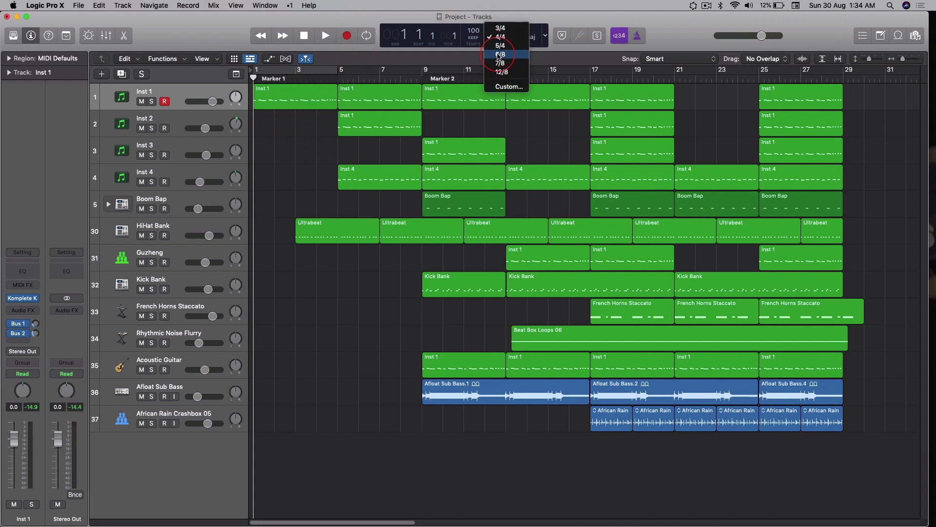
pyautogui.click(498, 37)
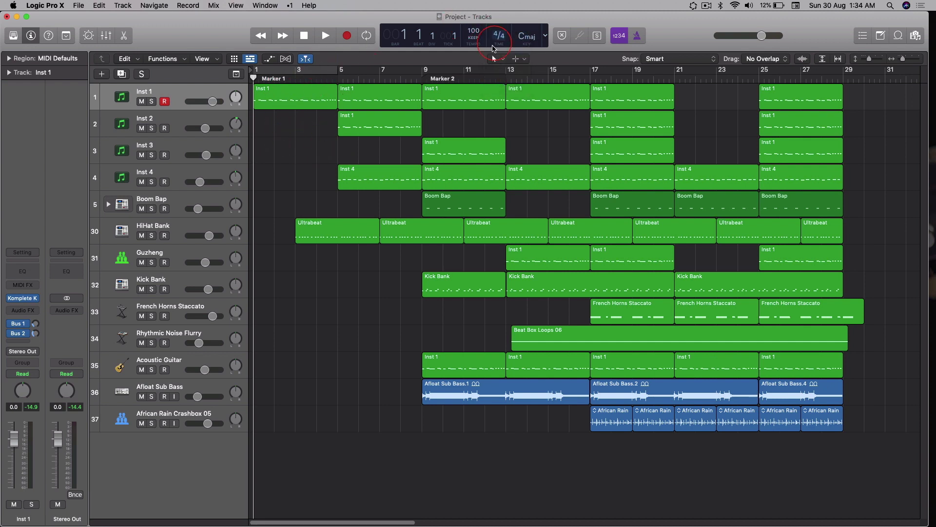
pyautogui.click(535, 39)
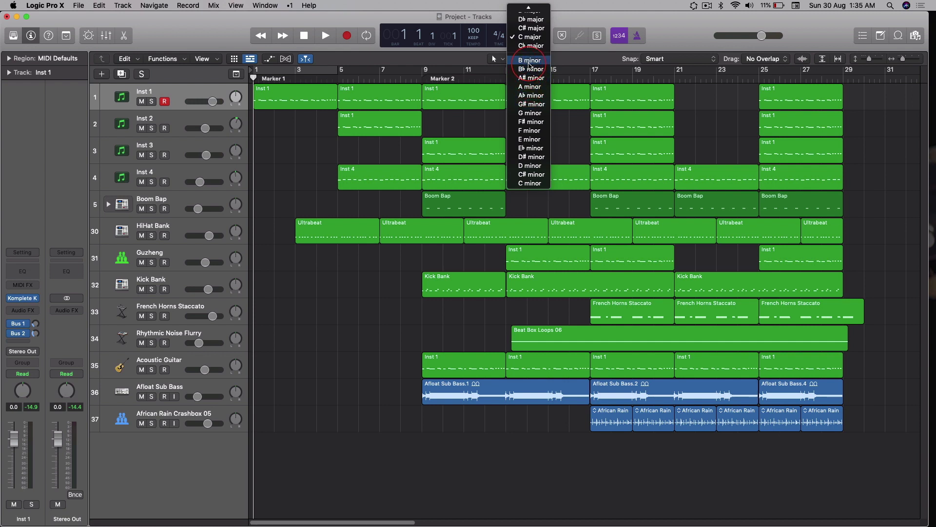
pyautogui.click(530, 37)
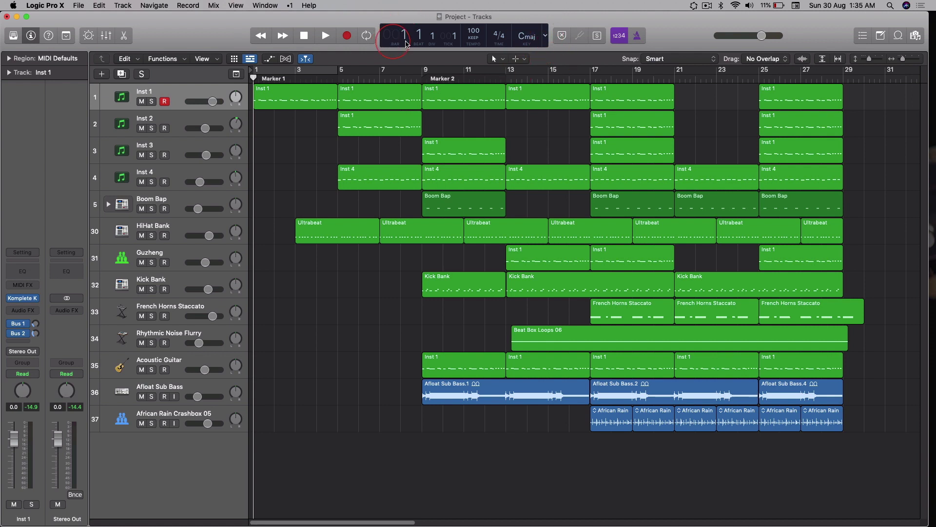
# Step: Switch the control bar display to Beats & Project, and change it to Beats & Time (Large)
pyautogui.click(545, 37)
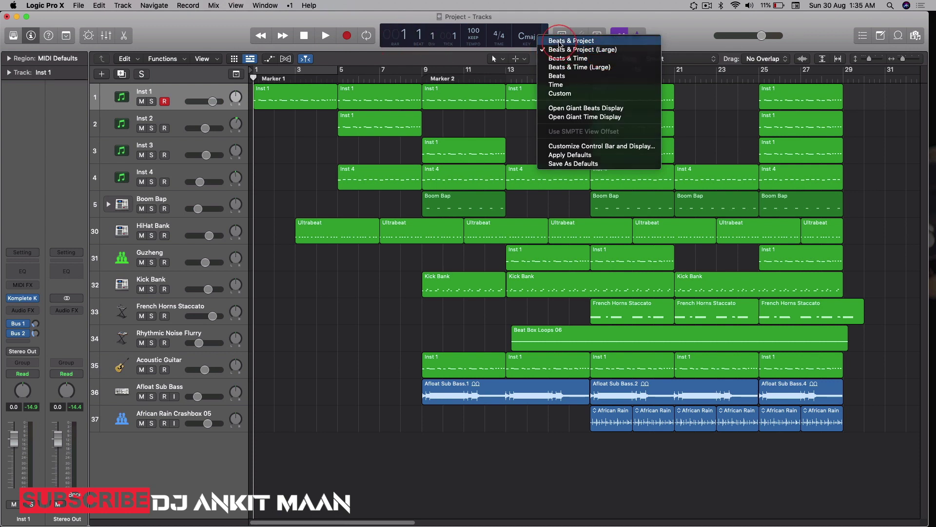
pyautogui.click(559, 43)
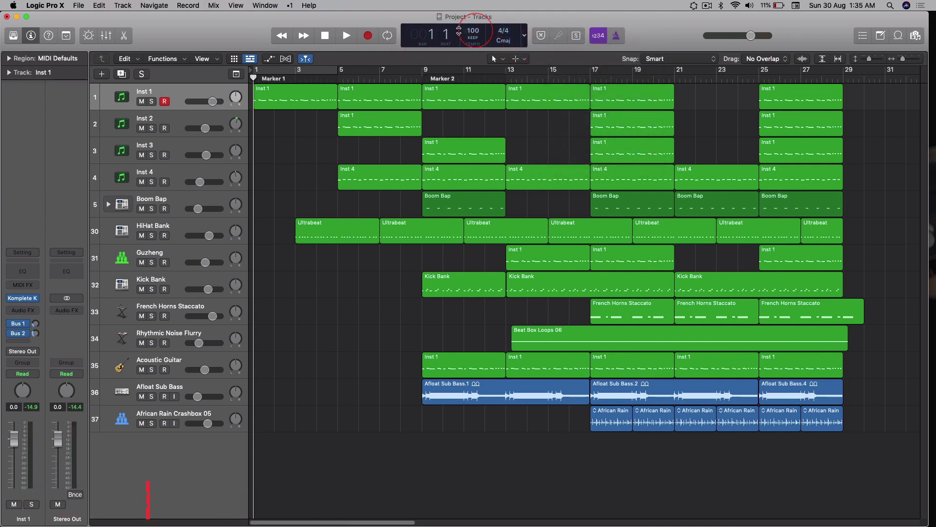
pyautogui.click(524, 36)
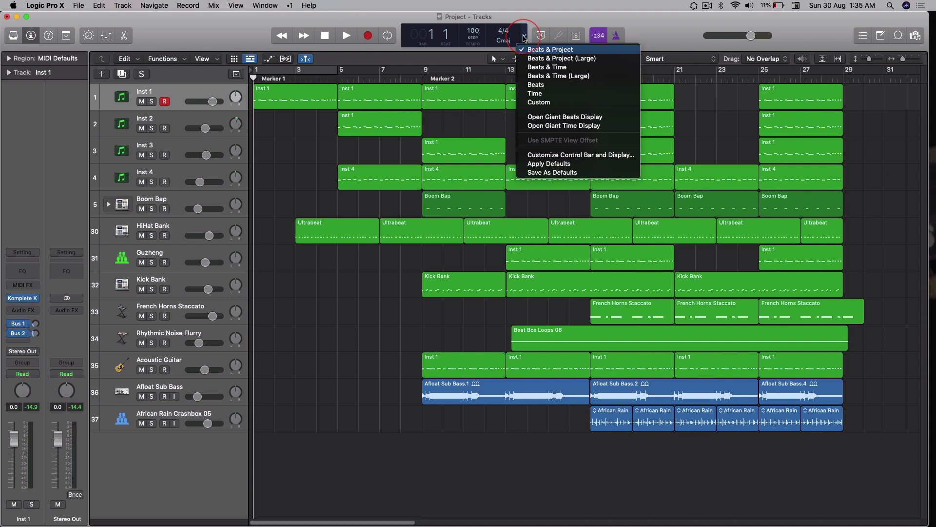
pyautogui.click(543, 77)
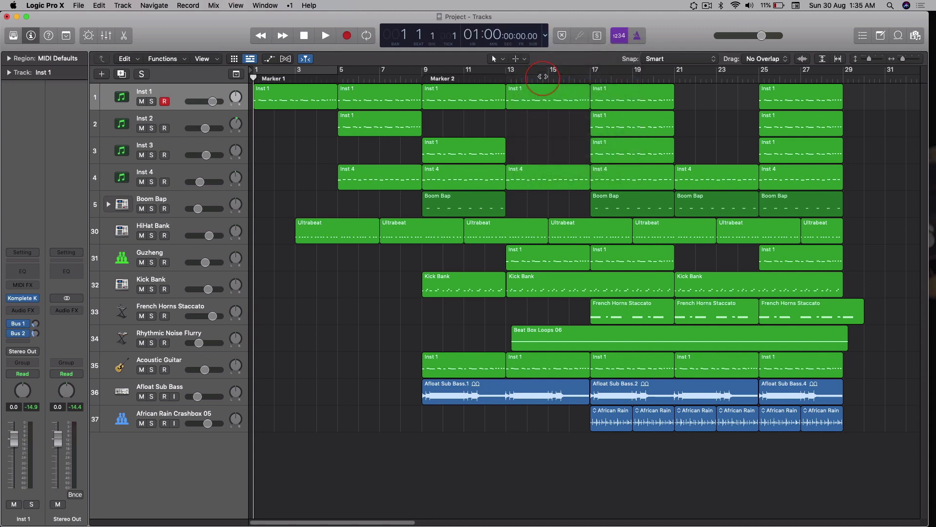
pyautogui.click(545, 37)
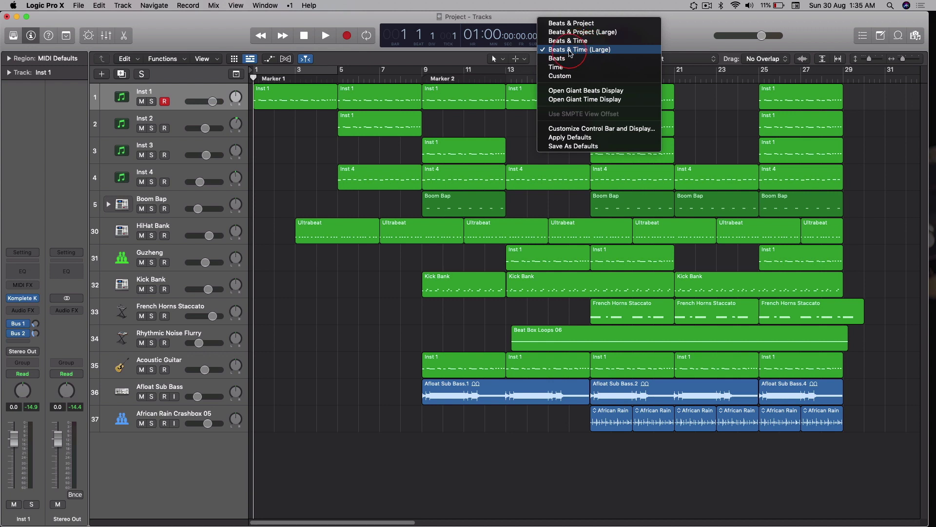
pyautogui.click(591, 50)
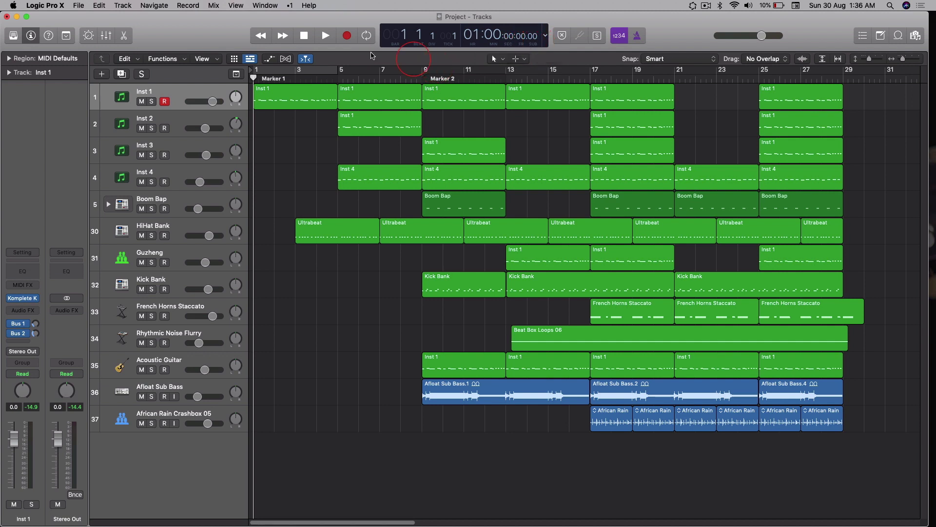
# Step: Move the playhead to bar 17 and on to bar 25
pyautogui.moveTo(255, 78); pyautogui.dragTo(590, 77)
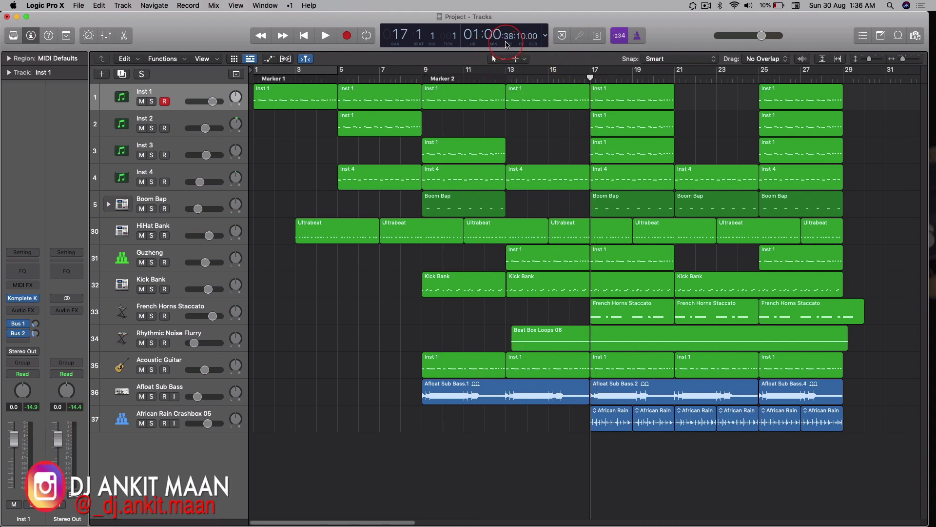
pyautogui.moveTo(572, 77); pyautogui.dragTo(759, 77)
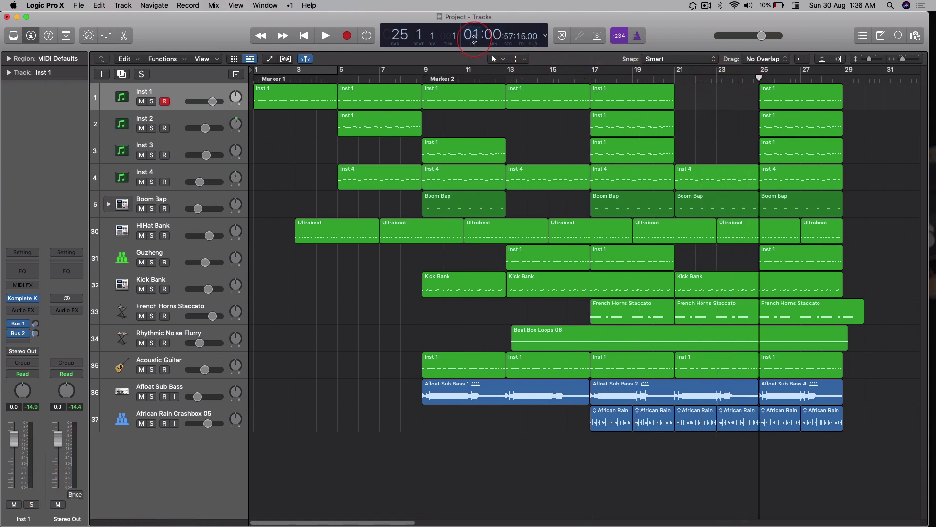
# Step: Examine the project end marker at the far end of the timeline and return to the arrangement's first bars
pyautogui.hscroll(20, 905, 110)
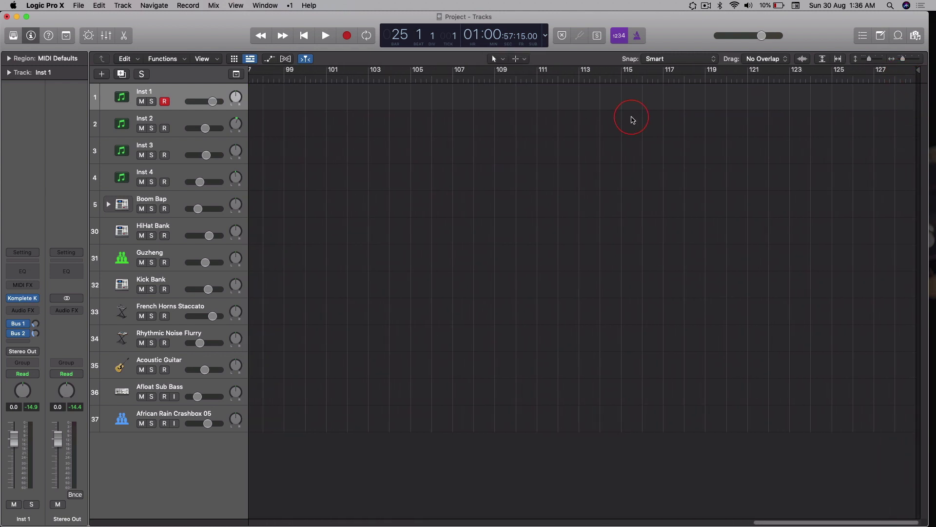
pyautogui.hscroll(-10, 470, 218)
pyautogui.hscroll(-15, 471, 218)
pyautogui.hscroll(20, 469, 216)
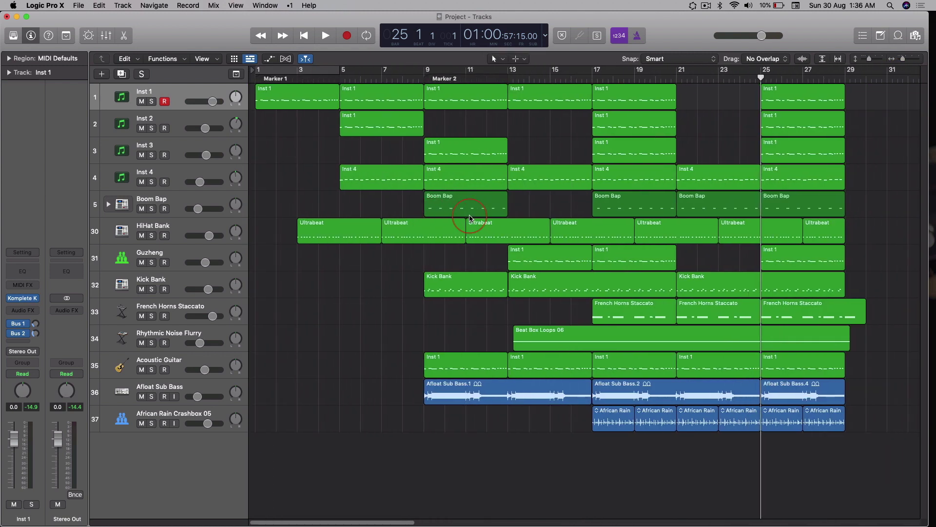
pyautogui.moveTo(918, 69)
pyautogui.mouseDown()
pyautogui.moveTo(915, 79)
pyautogui.moveTo(798, 112)
pyautogui.mouseUp()
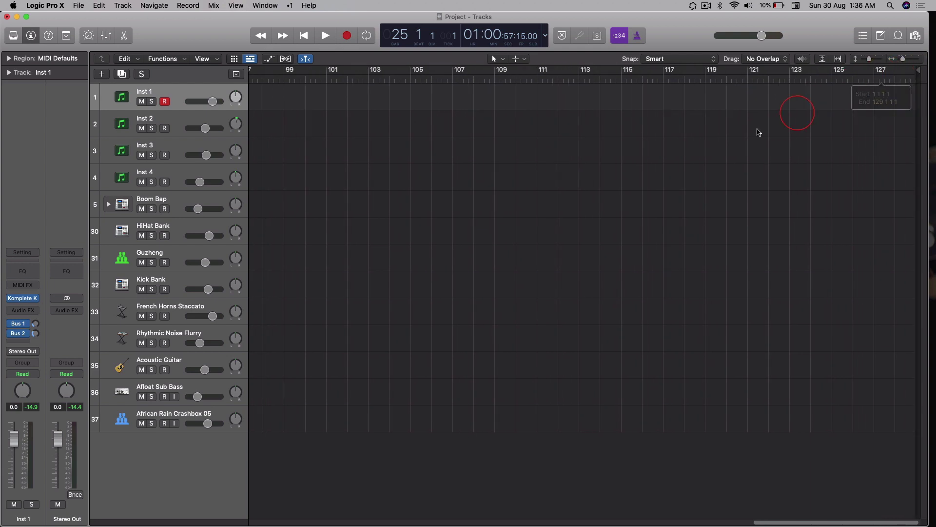
pyautogui.hscroll(-20, 759, 131)
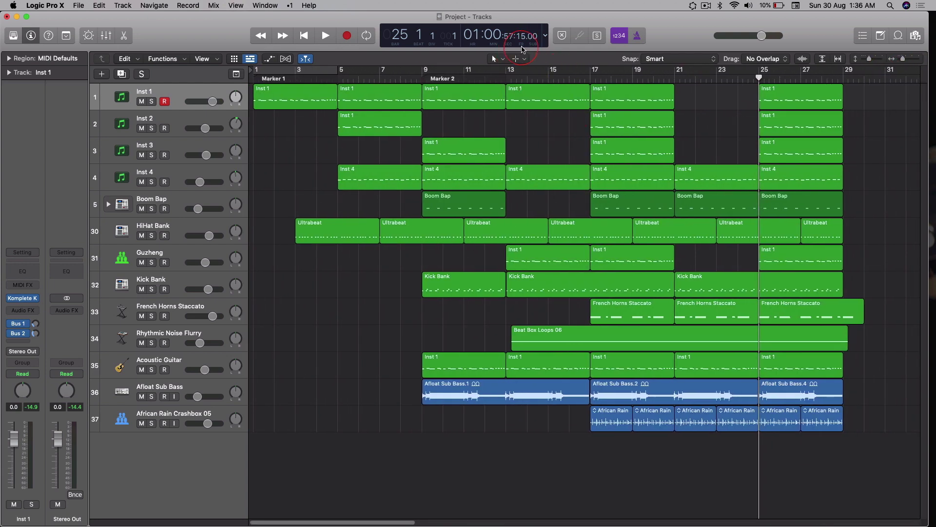
pyautogui.moveTo(660, 56)
pyautogui.doubleClick(509, 38)
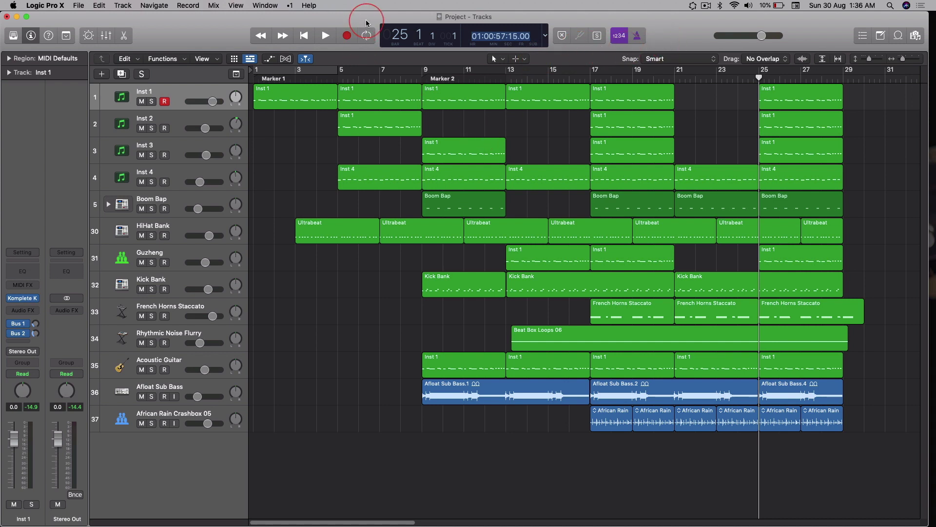
pyautogui.click(335, 296)
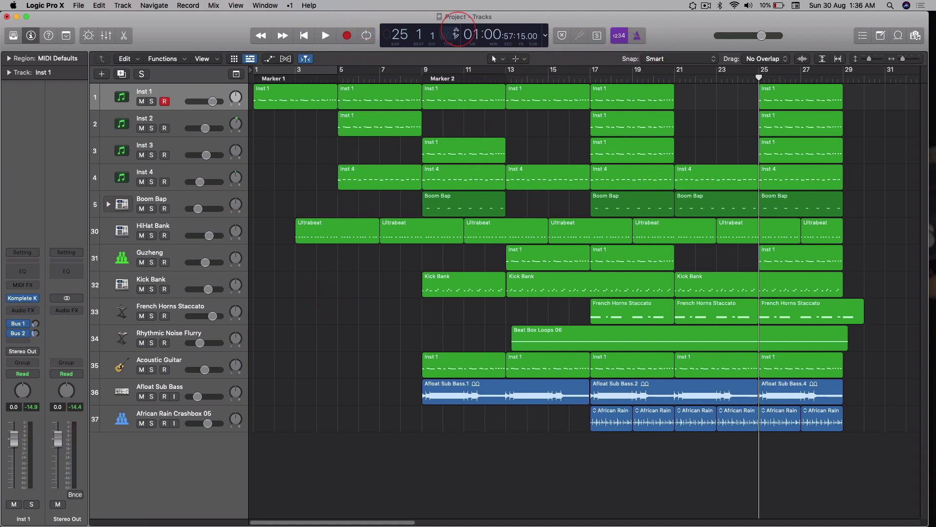
# Step: Switch the control bar display to Custom, and change it to Beats & Project (Large)
pyautogui.click(534, 45)
pyautogui.click(554, 77)
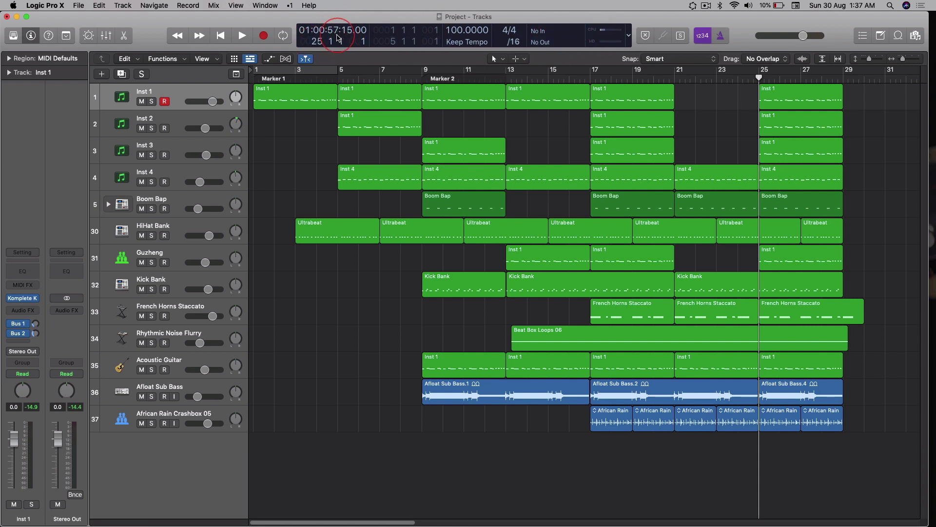
pyautogui.click(629, 35)
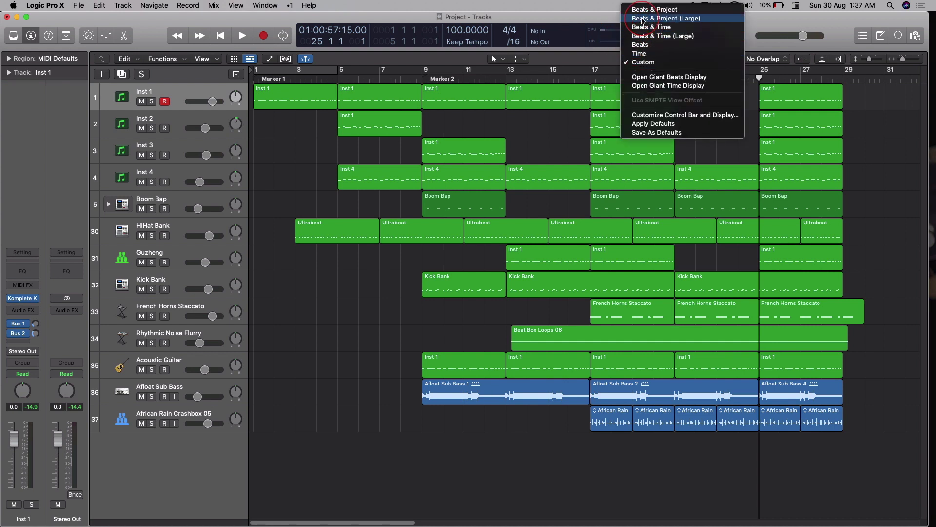
pyautogui.click(642, 19)
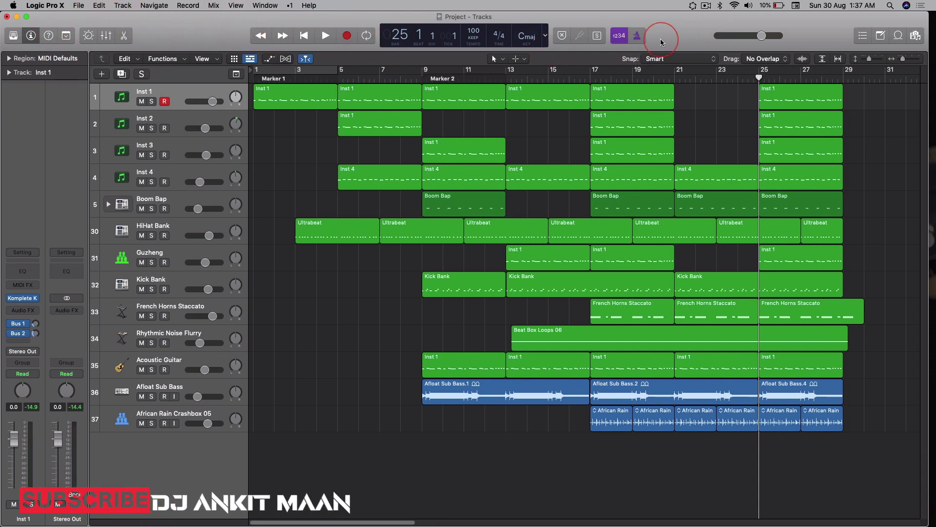
# Step: Turn the metronome click on and back off
pyautogui.click(637, 36)
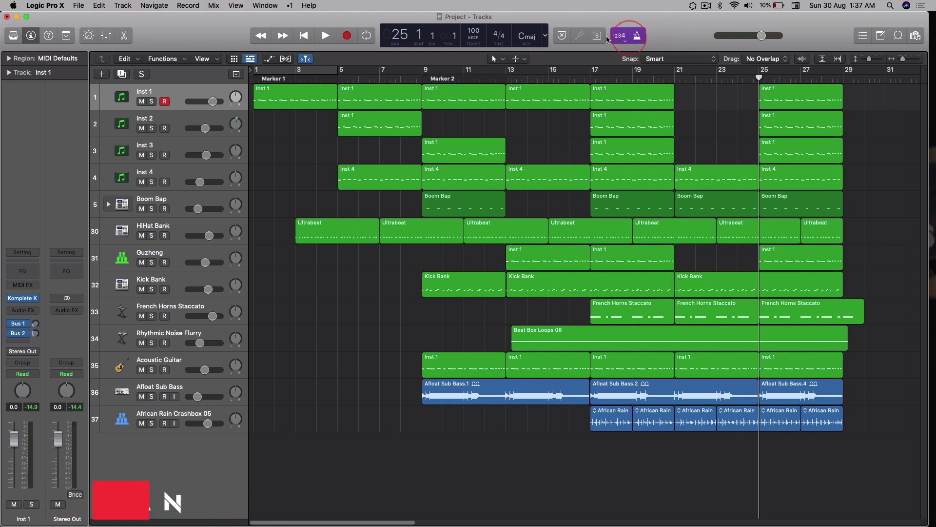
pyautogui.click(638, 39)
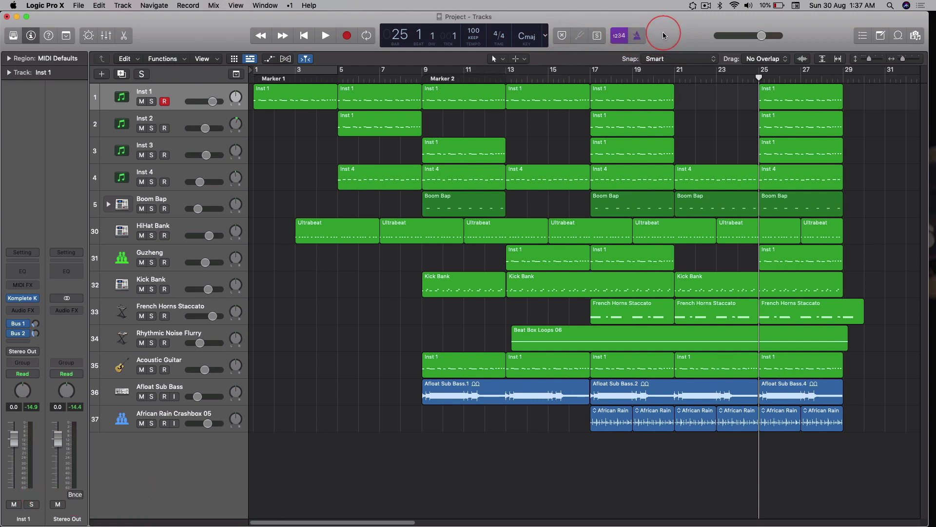
# Step: Customize the control bar by adding the Play from Beginning transport button, then remove it again and close the customization settings
pyautogui.rightClick(198, 37)
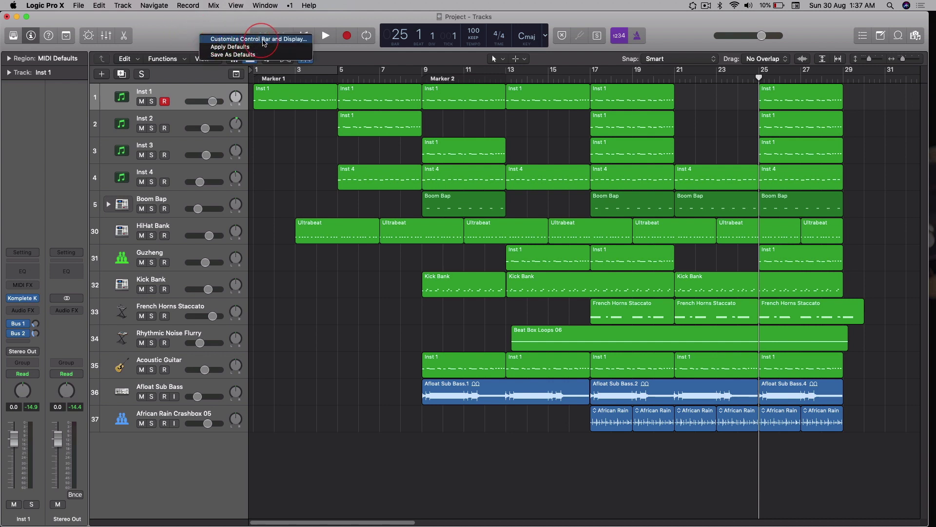
pyautogui.click(282, 40)
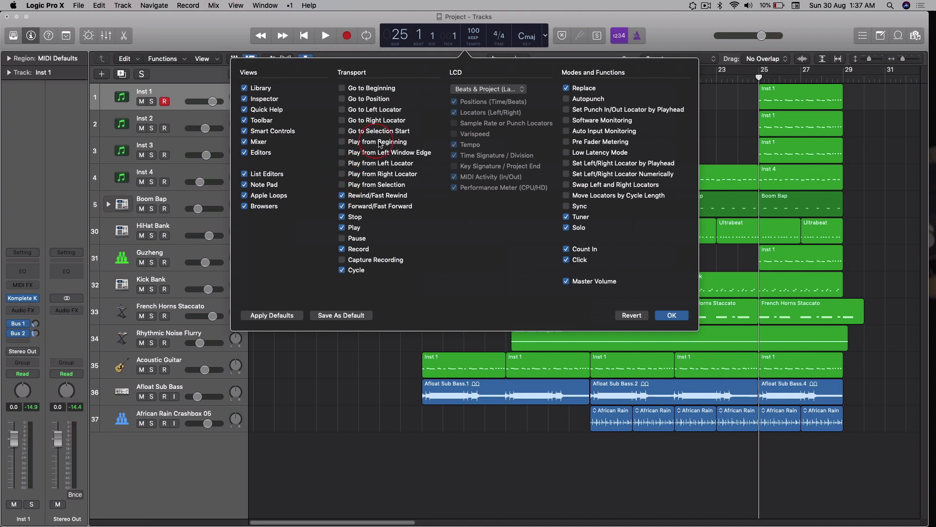
pyautogui.click(342, 142)
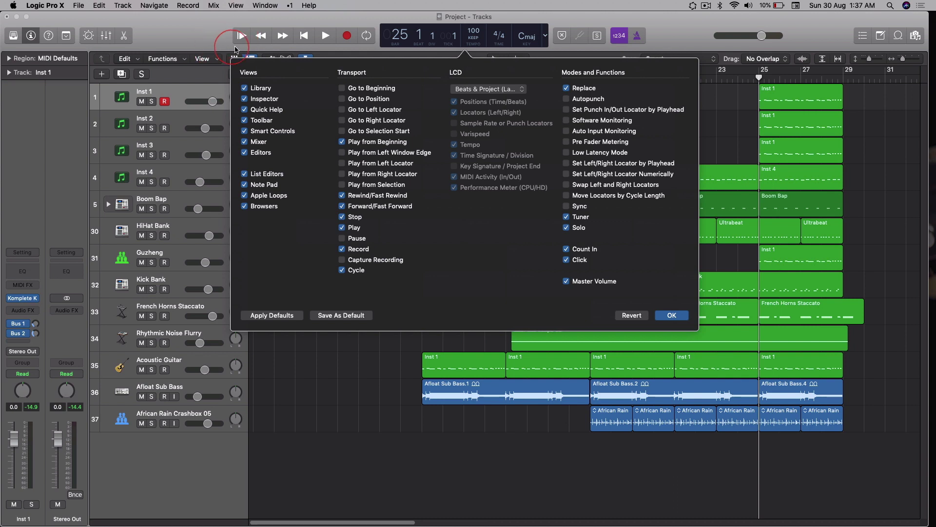
pyautogui.click(342, 142)
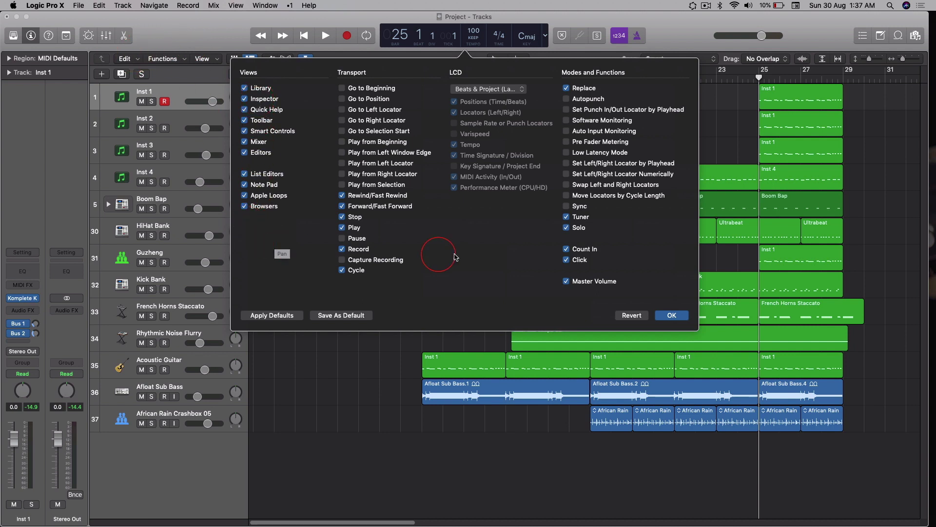
pyautogui.click(666, 315)
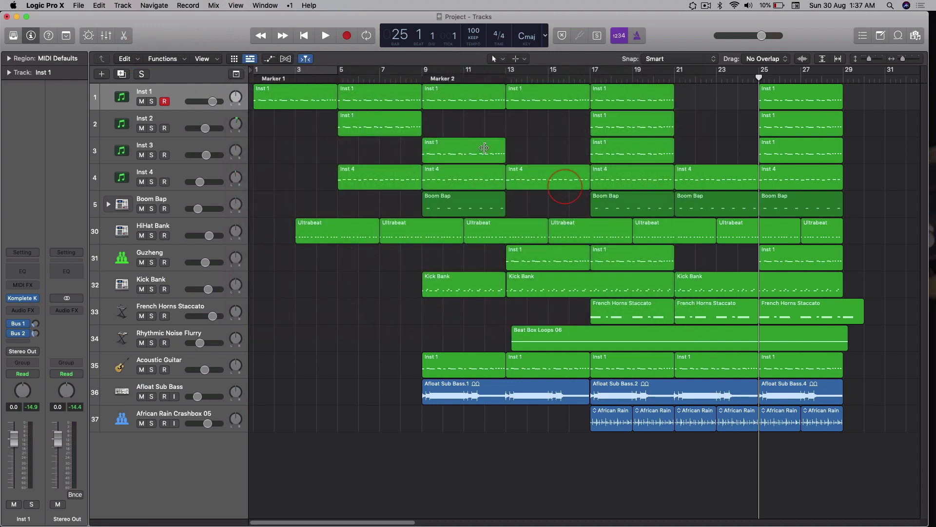
pyautogui.scroll(3, 558, 213)
pyautogui.scroll(-3, 559, 214)
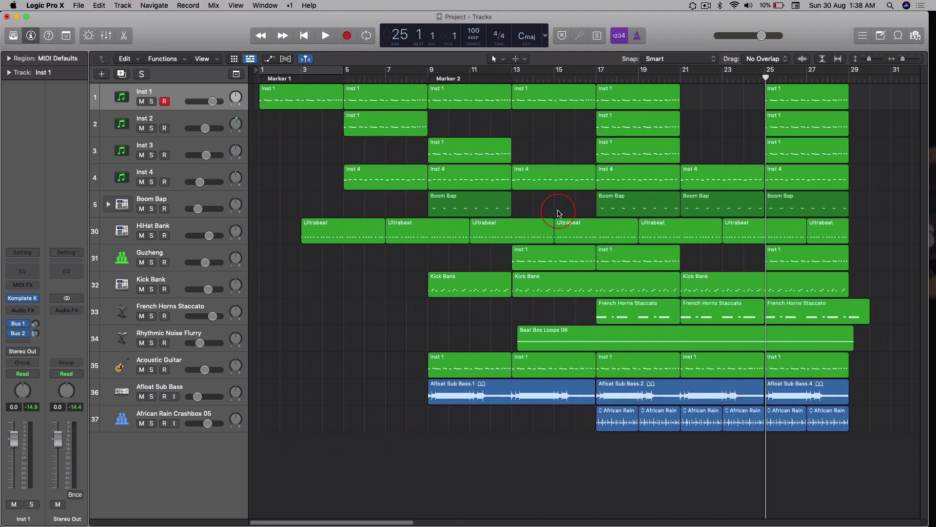